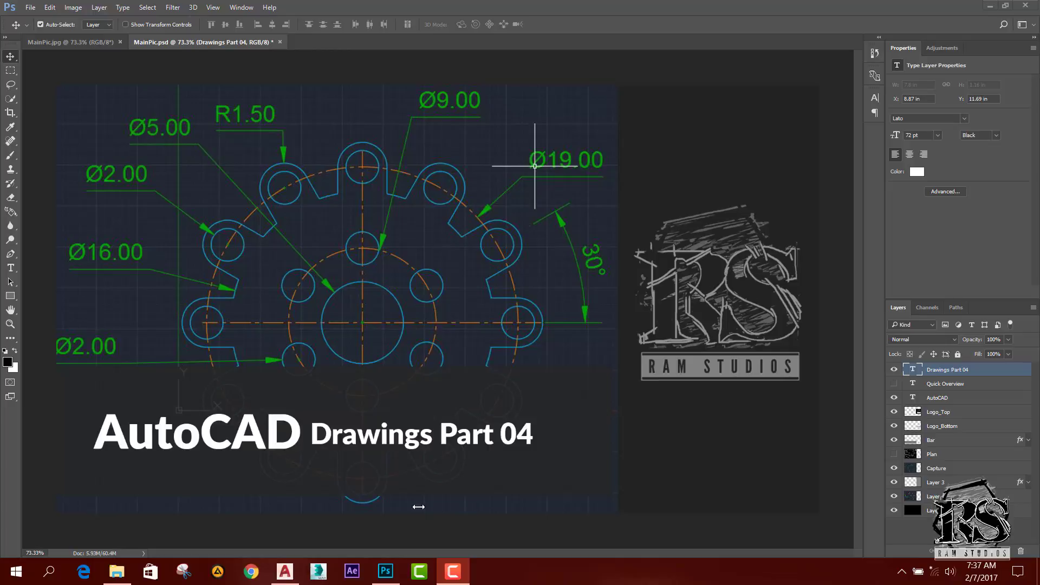
Switch to AutoCAD and set the title block's TITLE attribute to SPANNER on the A2 ISO Landscape layout
{"action": "left_click", "coordinate": [285, 572]}
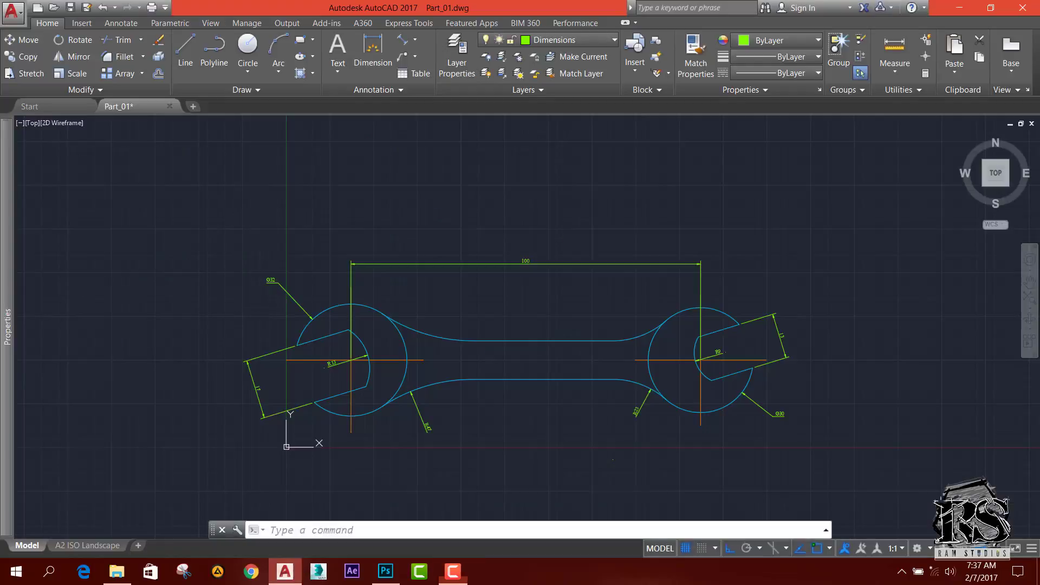
{"action": "left_click", "coordinate": [93, 545]}
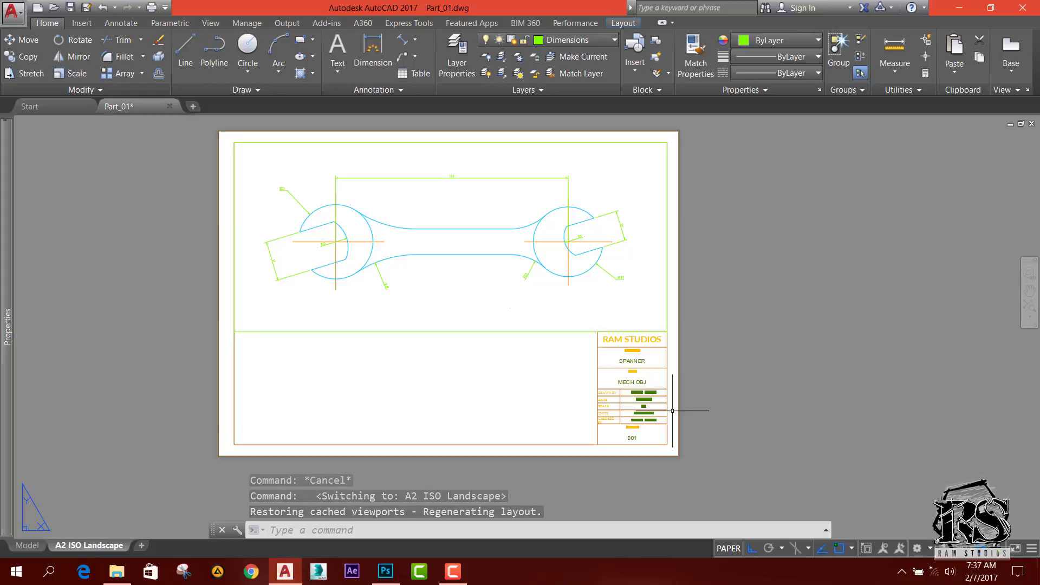
{"action": "scroll", "coordinate": [669, 414], "scroll_direction": "up", "scroll_amount": 4}
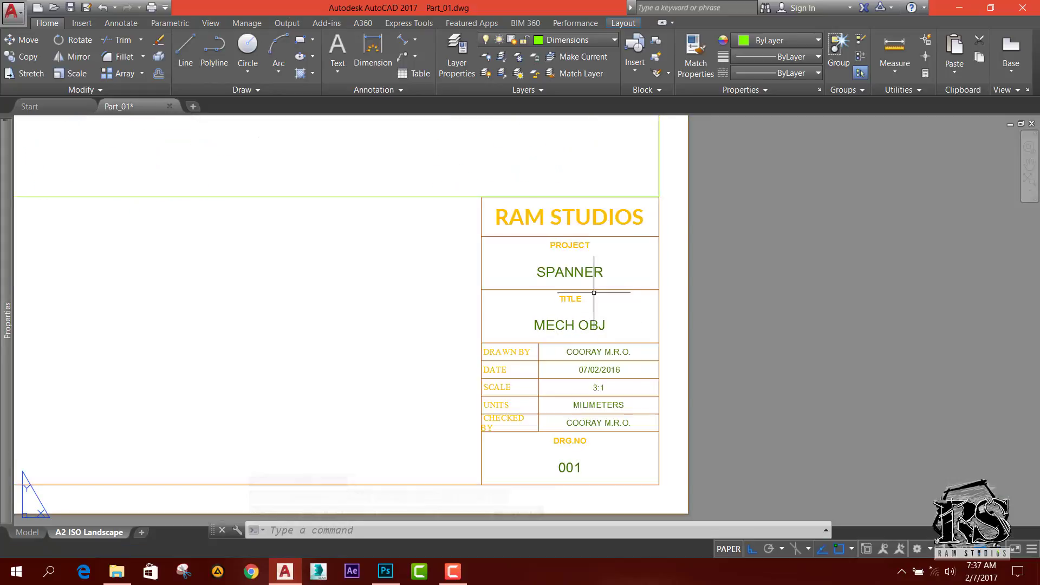
{"action": "double_click", "coordinate": [570, 272]}
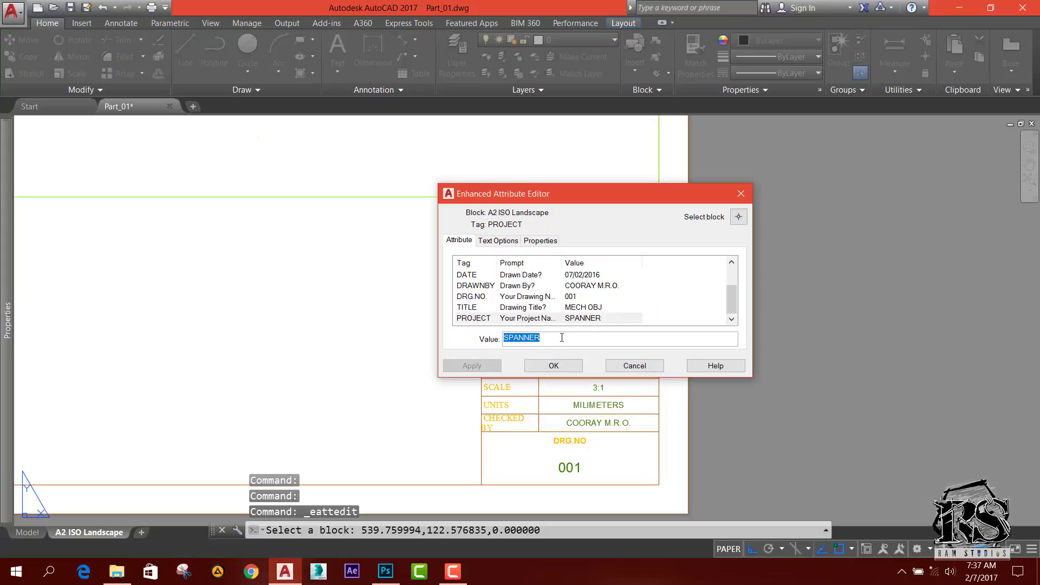
{"action": "left_click_drag", "start_coordinate": [613, 196], "coordinate": [876, 203]}
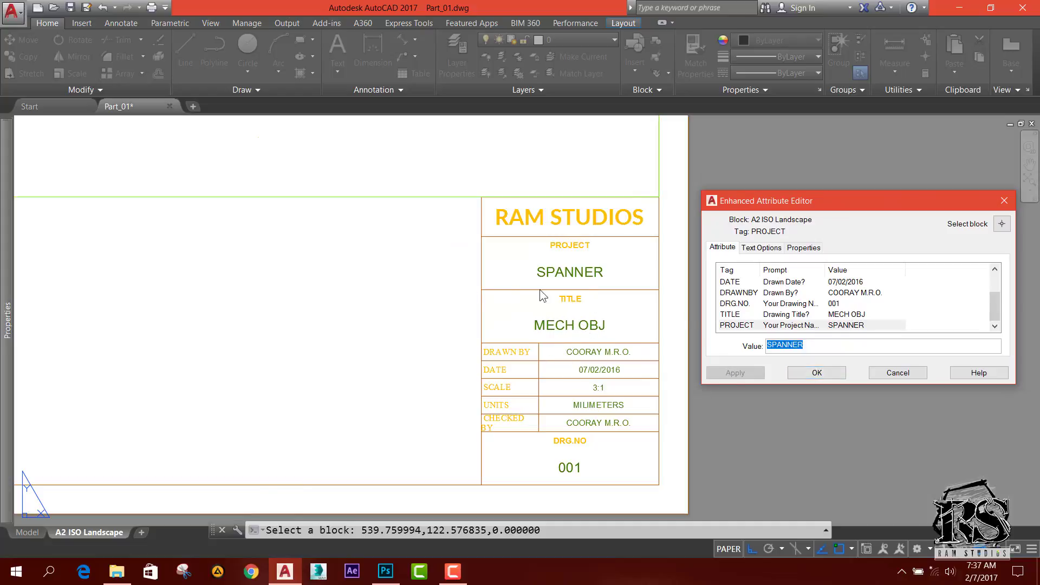
{"action": "left_click", "coordinate": [833, 314]}
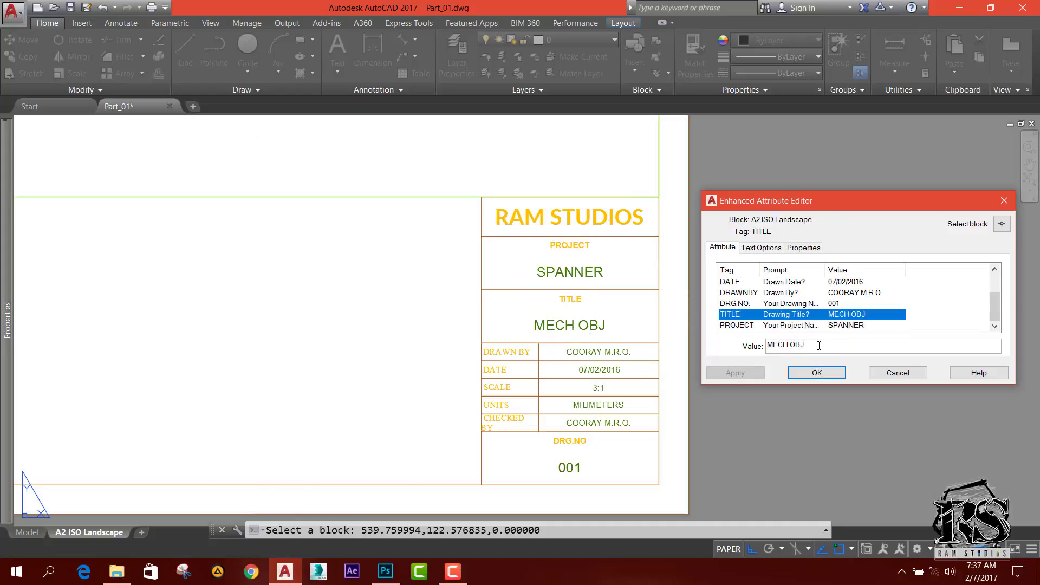
{"action": "type", "text": "SPANNER"}
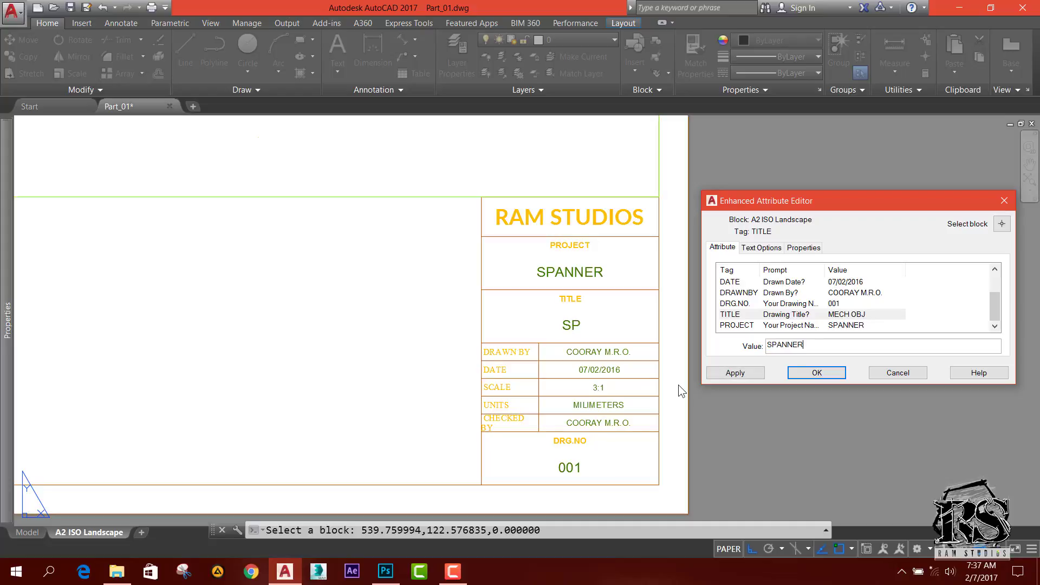
Set the title block's PROJECT attribute to DRAWING TUTORIAL 01, apply the change and save the drawing
{"action": "left_click", "coordinate": [784, 326]}
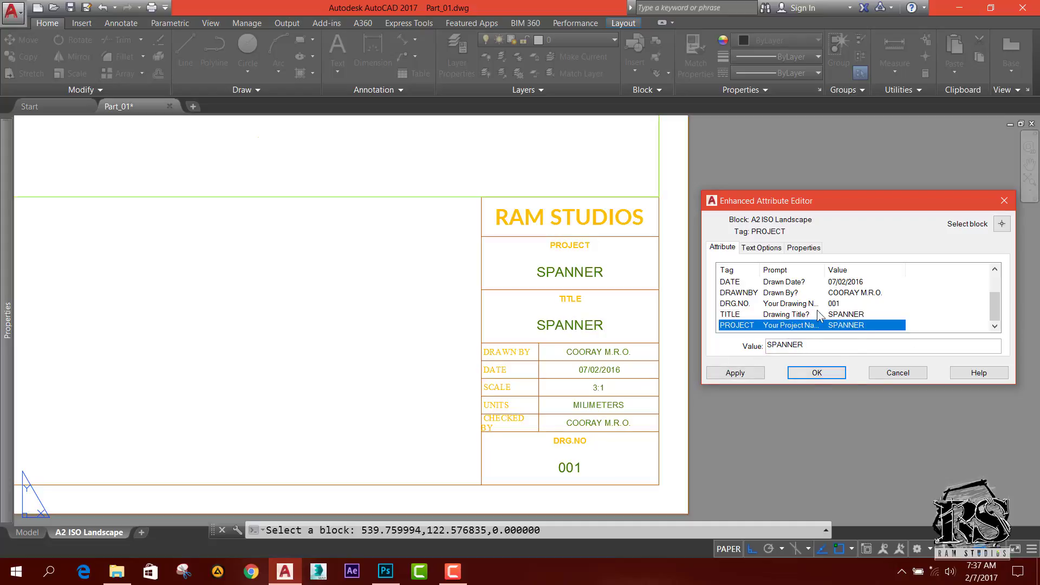
{"action": "double_click", "coordinate": [811, 346]}
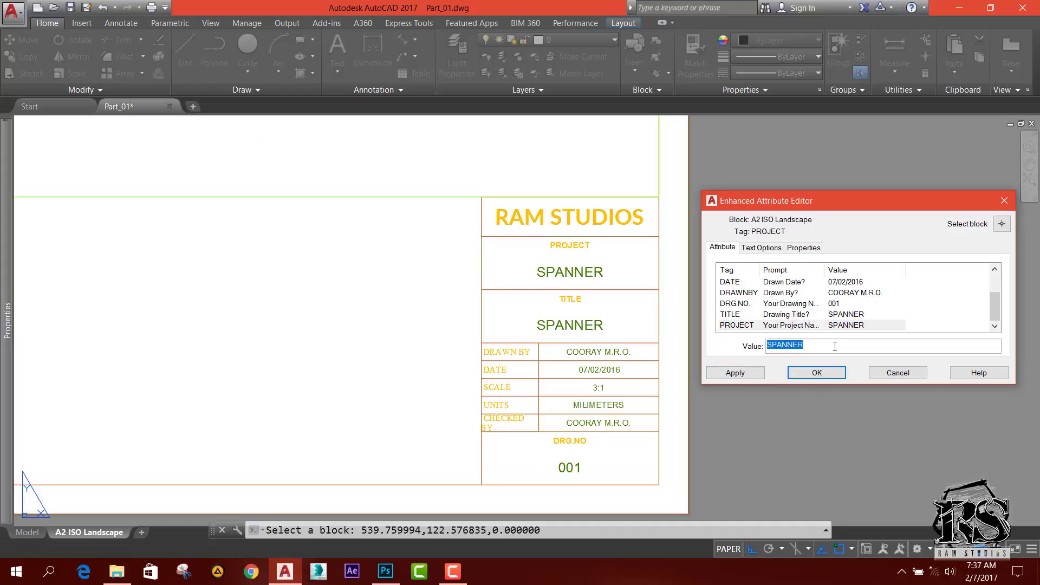
{"action": "type", "text": "DRAWING TUTORIAL"}
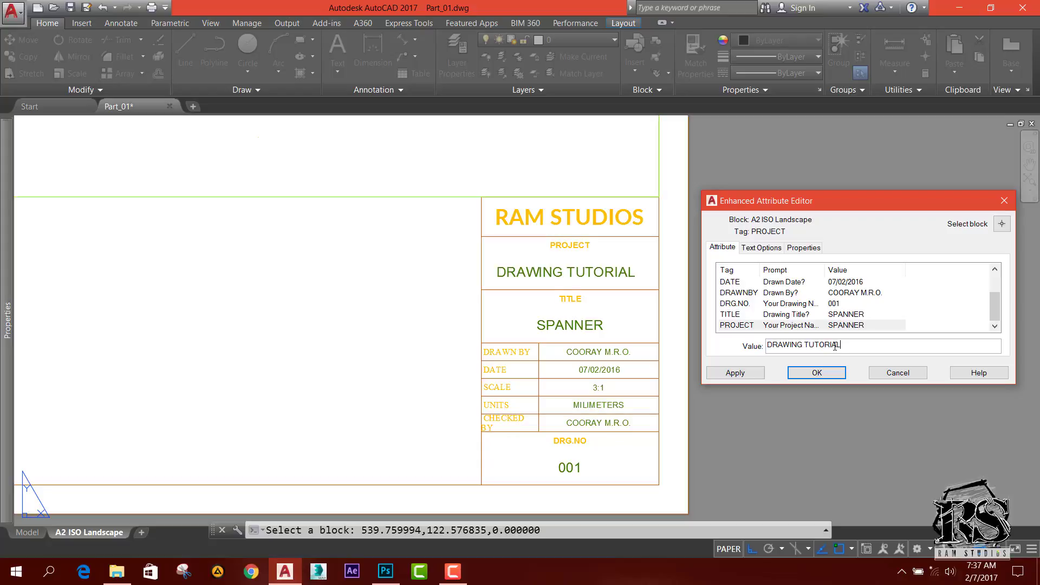
{"action": "type", "text": "01"}
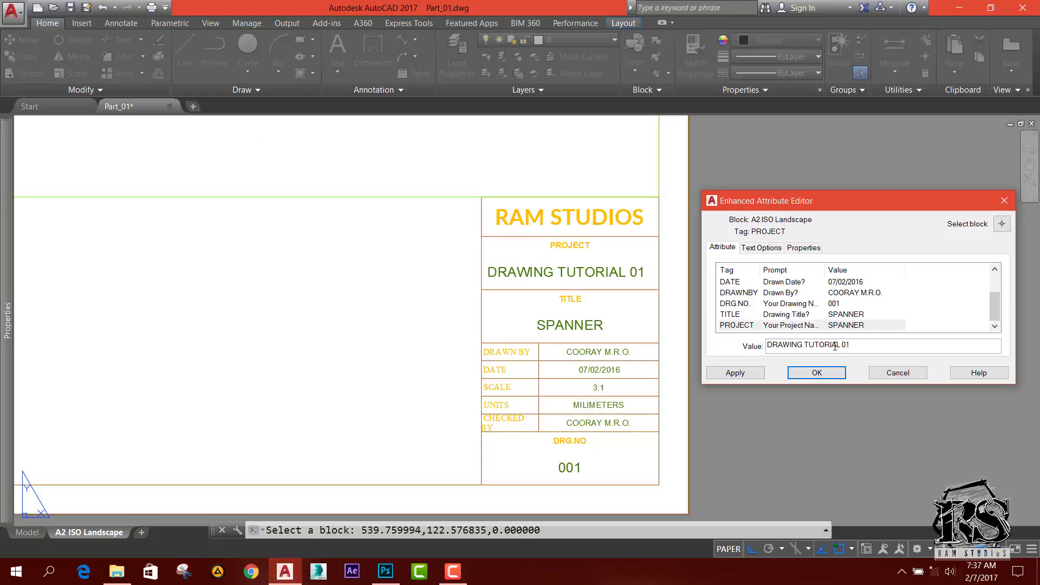
{"action": "left_click", "coordinate": [854, 316]}
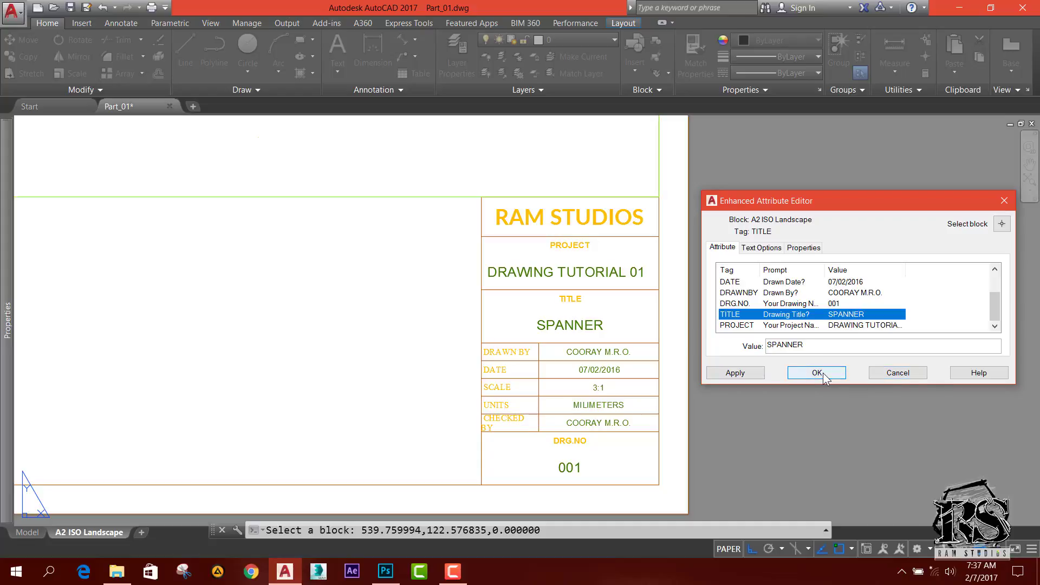
{"action": "left_click", "coordinate": [735, 373]}
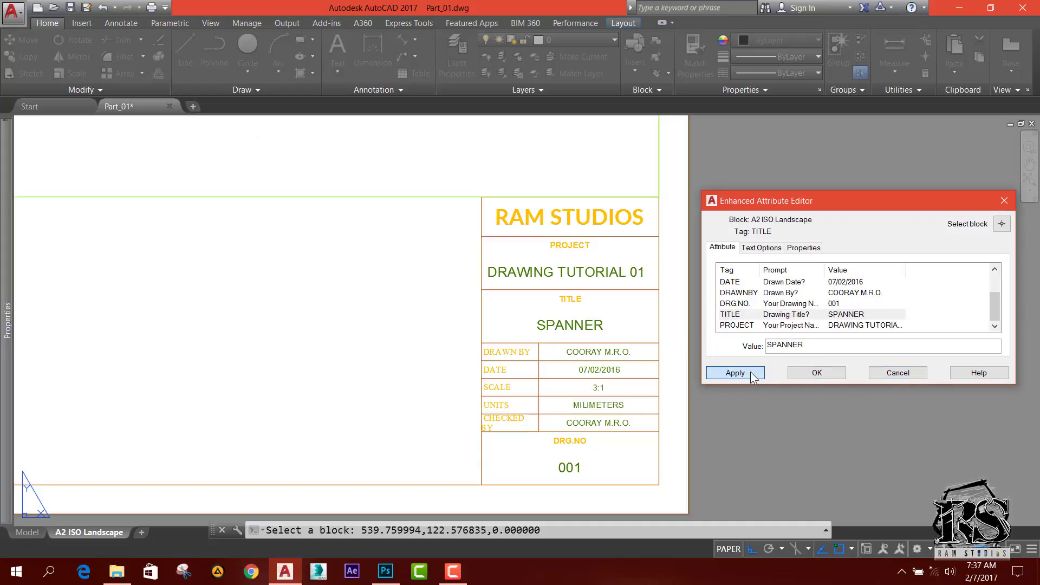
{"action": "left_click", "coordinate": [817, 373]}
{"action": "scroll", "coordinate": [724, 394], "scroll_direction": "down", "scroll_amount": 4}
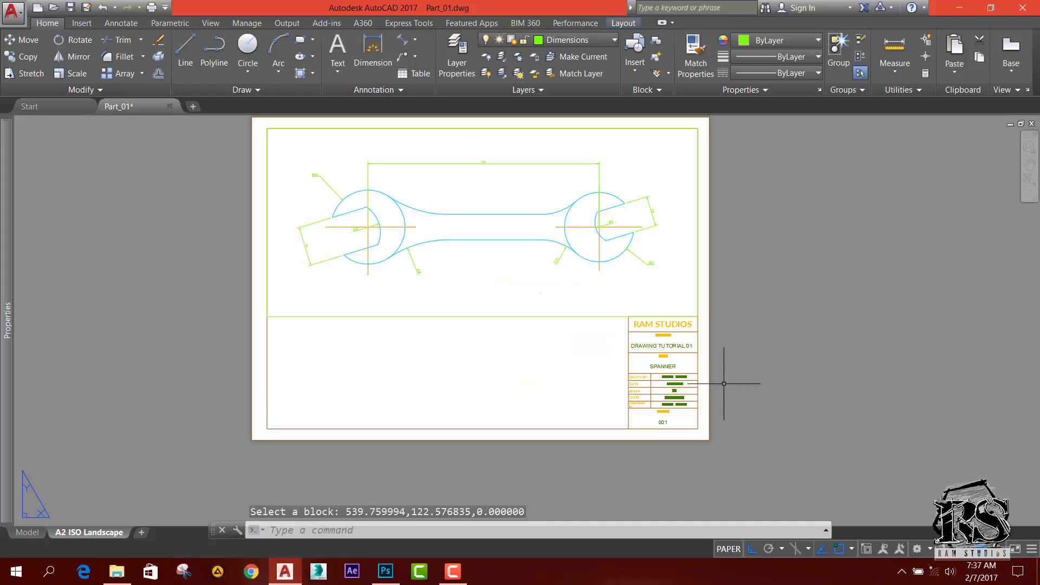
{"action": "key", "text": "ctrl+s"}
{"action": "scroll", "coordinate": [565, 365], "scroll_direction": "down", "scroll_amount": 2}
{"action": "scroll", "coordinate": [609, 303], "scroll_direction": "up", "scroll_amount": 2}
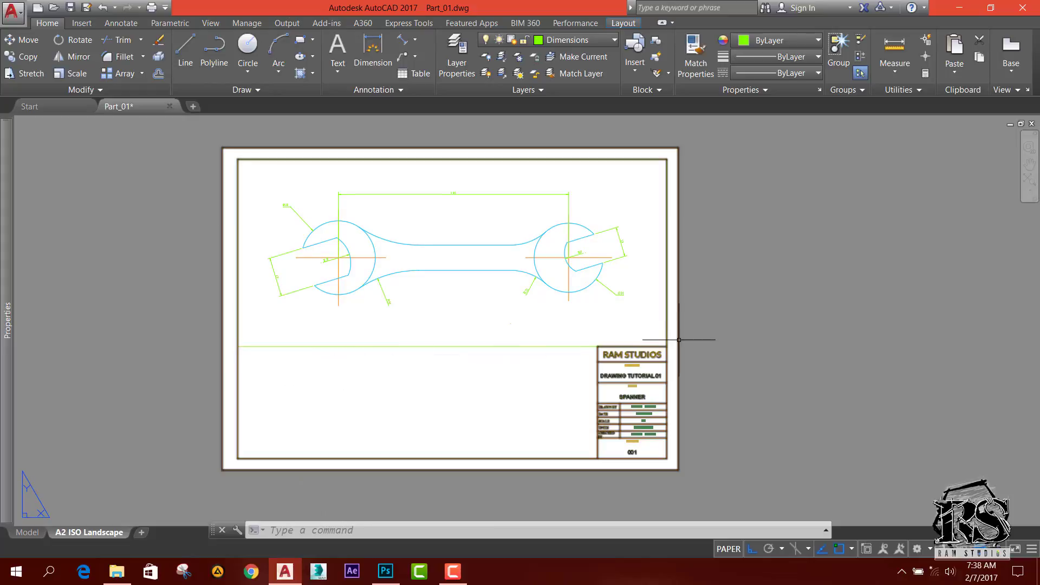
{"action": "scroll", "coordinate": [680, 340], "scroll_direction": "up", "scroll_amount": 2}
{"action": "scroll", "coordinate": [674, 341], "scroll_direction": "down", "scroll_amount": 2}
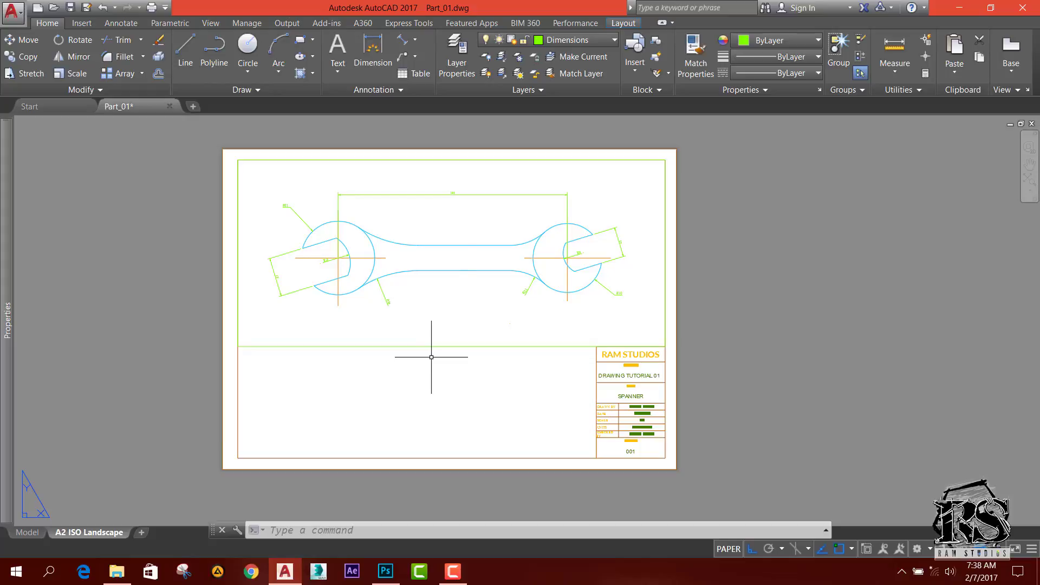
Create a new layer named Viewports
{"action": "left_click", "coordinate": [456, 54]}
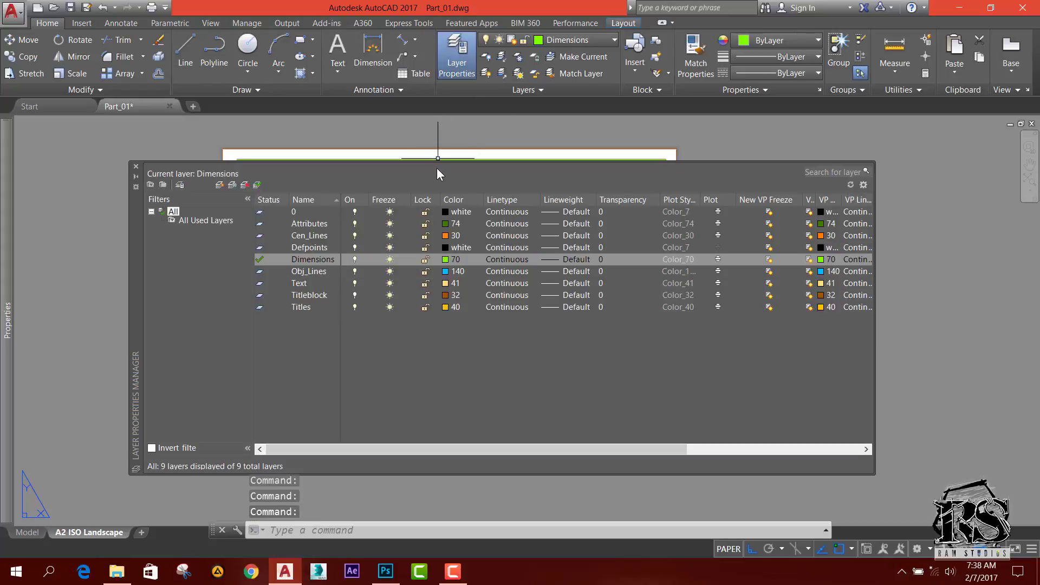
{"action": "left_click", "coordinate": [220, 185]}
{"action": "type", "text": "vlEW"}
{"action": "key", "text": "BackSpace"}
{"action": "key", "text": "BackSpace"}
{"action": "key", "text": "BackSpace"}
{"action": "key", "text": "BackSpace"}
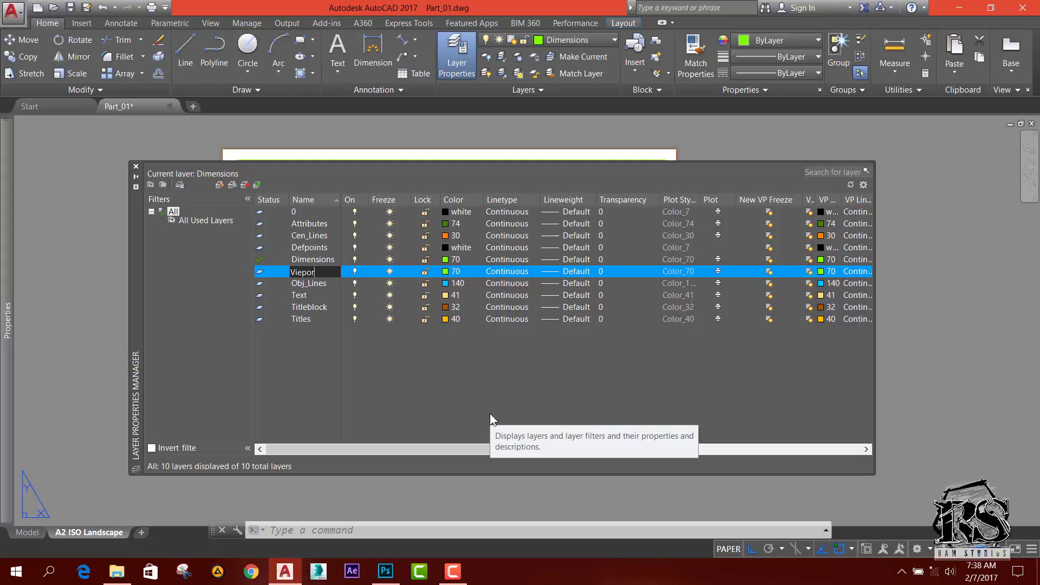
{"action": "key", "text": "Return"}
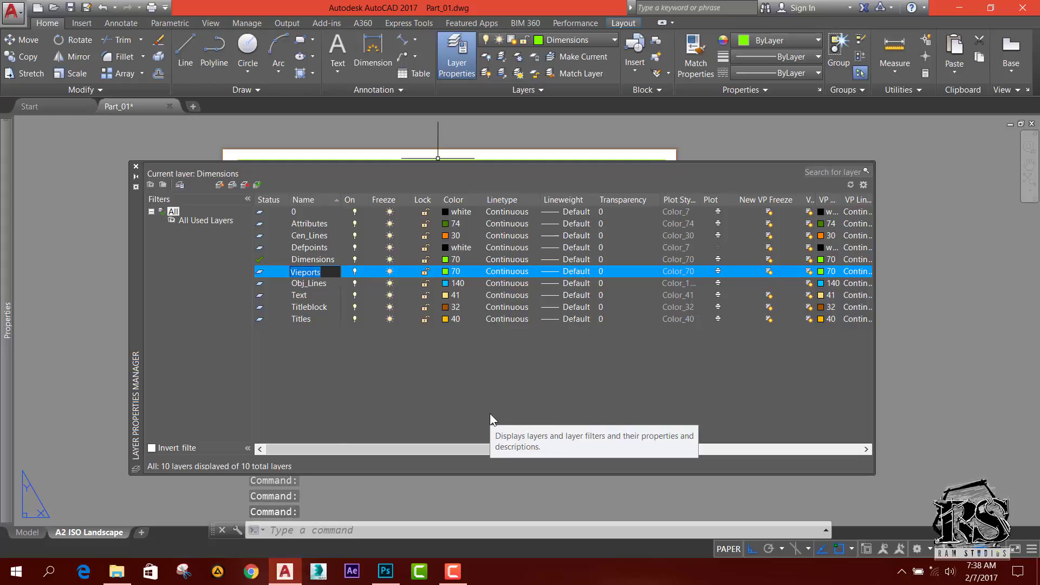
{"action": "left_click", "coordinate": [301, 275]}
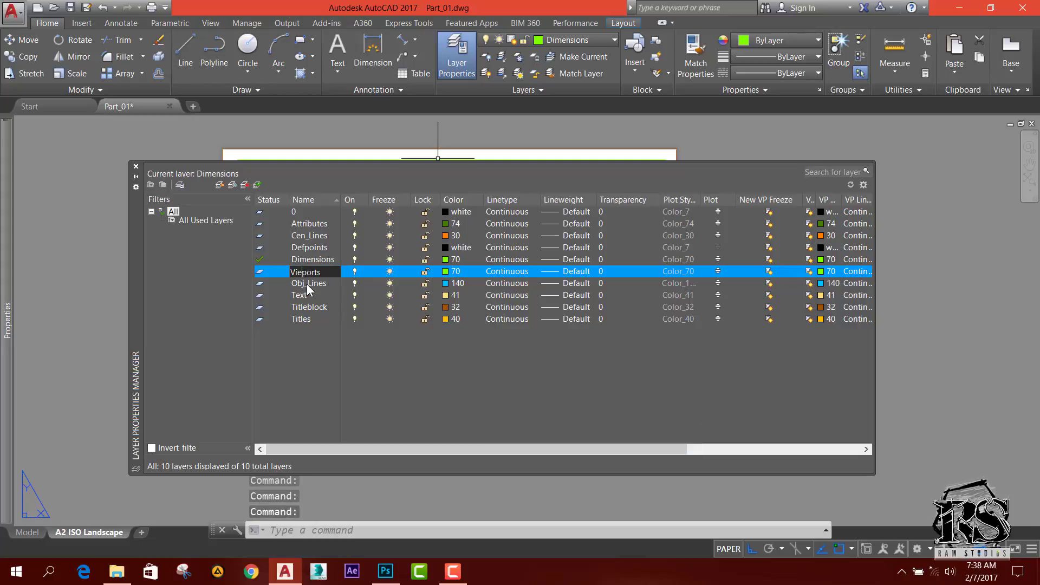
{"action": "type", "text": "w"}
{"action": "key", "text": "Return"}
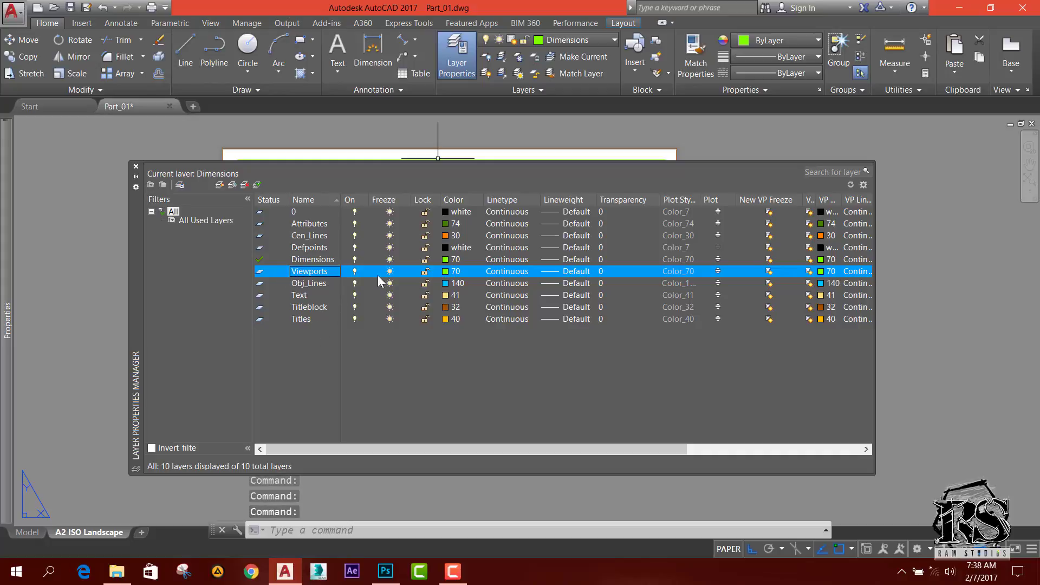
Set the Viewports layer's color to index color 60 and close the layer manager
{"action": "left_click", "coordinate": [452, 271]}
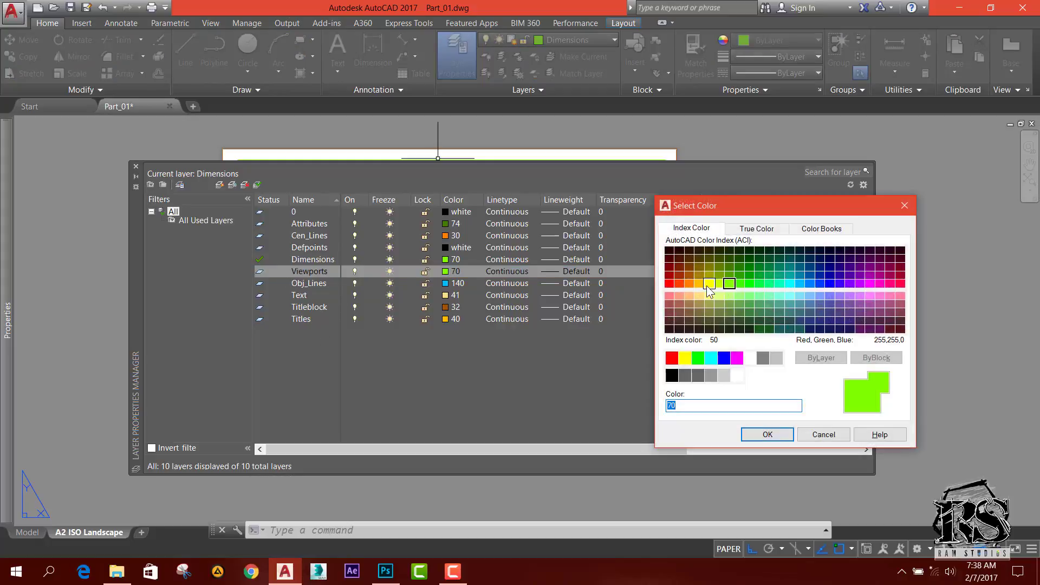
{"action": "left_click", "coordinate": [719, 283]}
{"action": "left_click", "coordinate": [768, 435]}
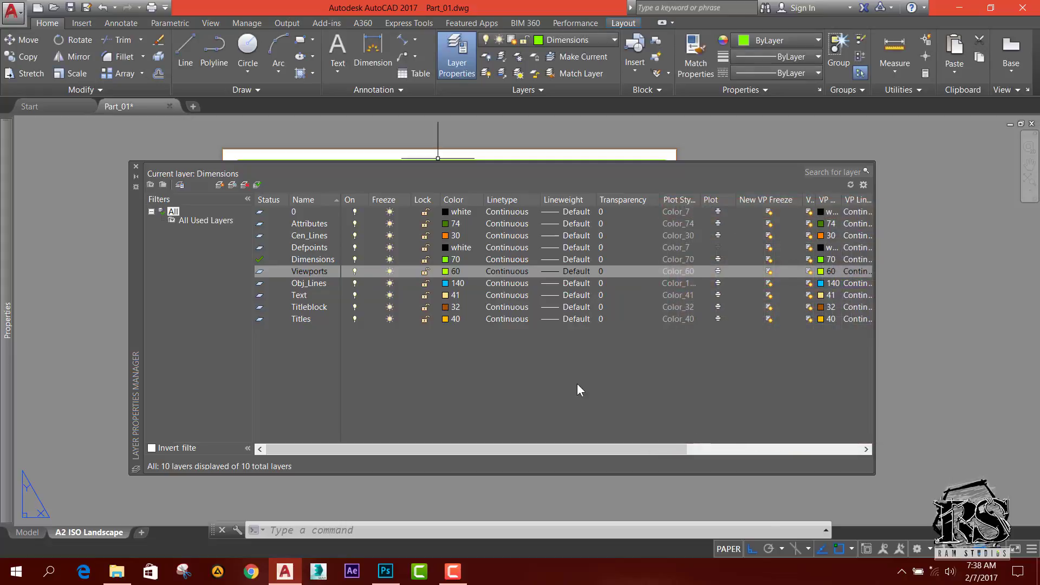
{"action": "left_click", "coordinate": [136, 167]}
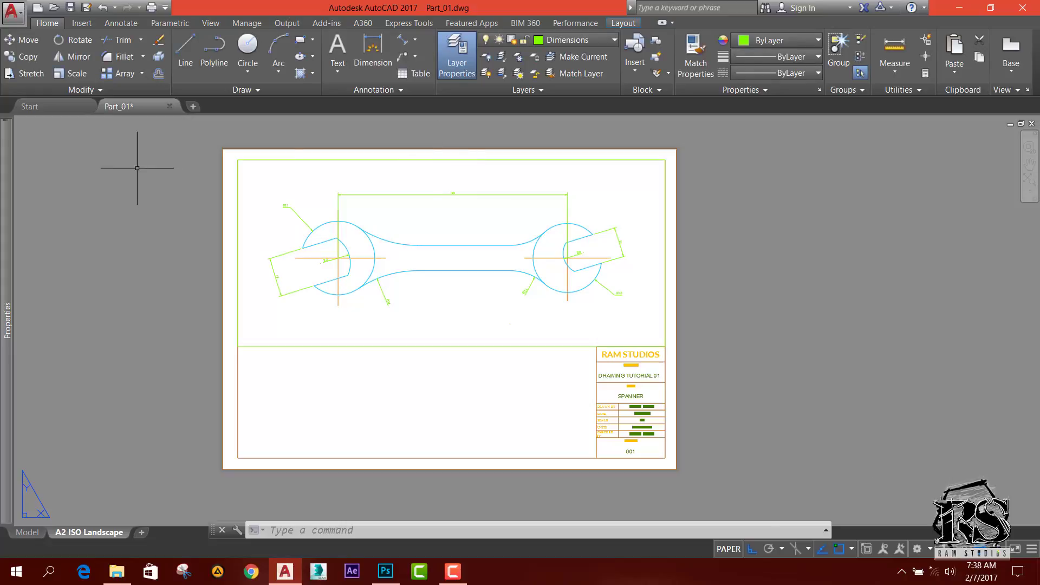
Move the viewport frame around the spanner from its current layer to the Viewports layer
{"action": "left_click", "coordinate": [508, 347]}
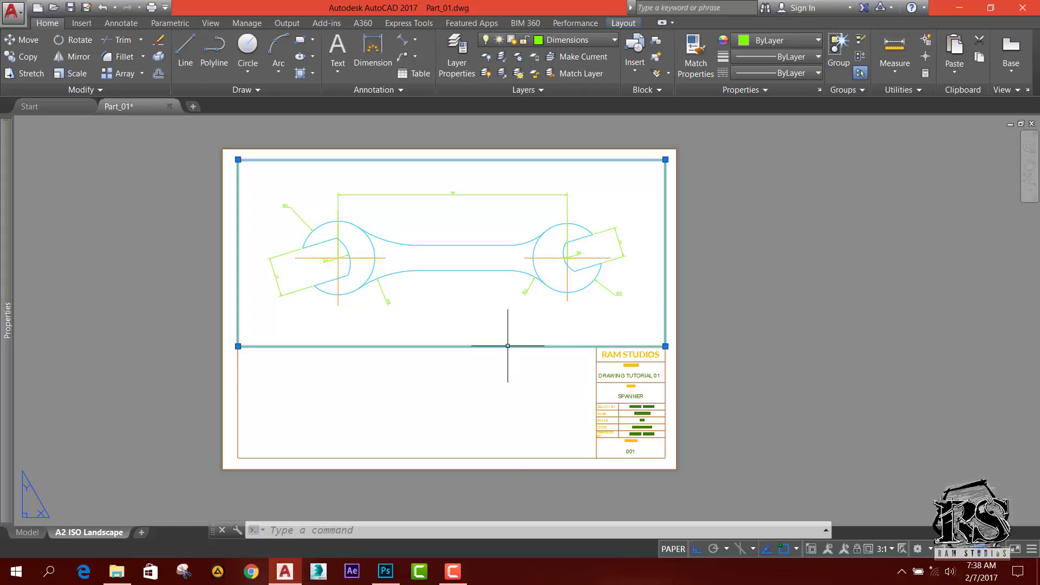
{"action": "left_click", "coordinate": [584, 39]}
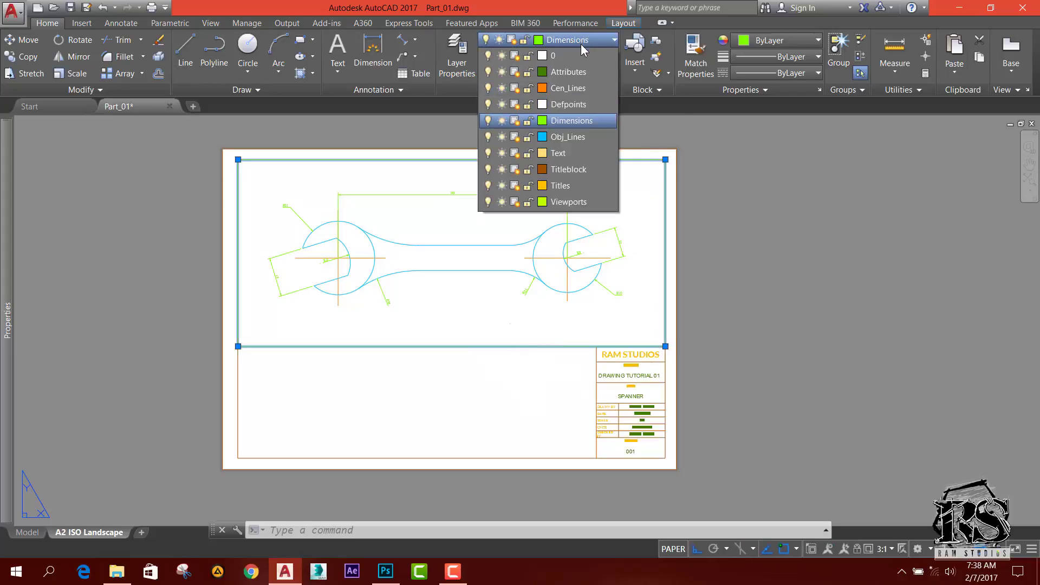
{"action": "left_click", "coordinate": [559, 203]}
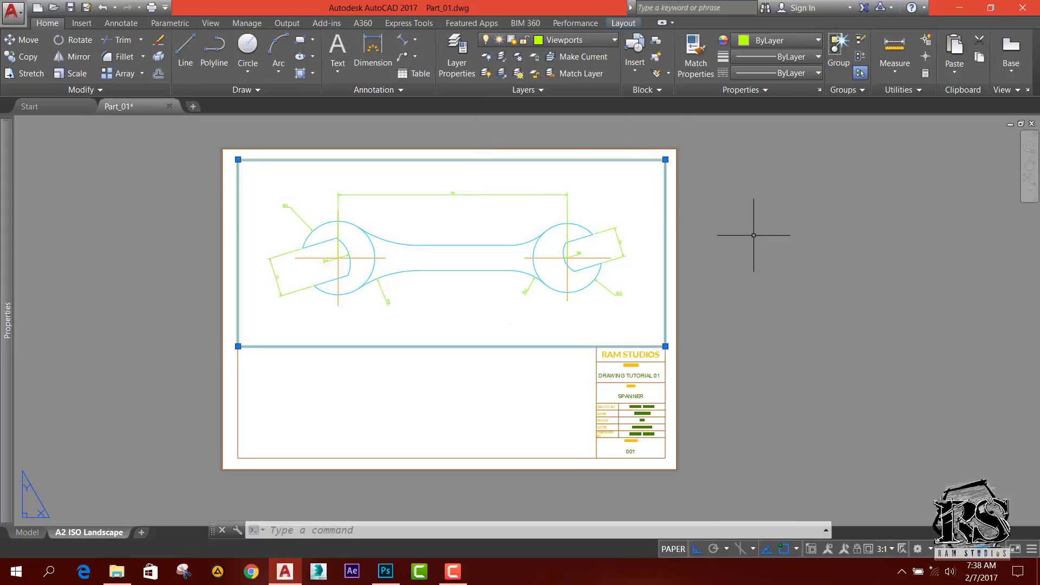
{"action": "key", "text": "Escape"}
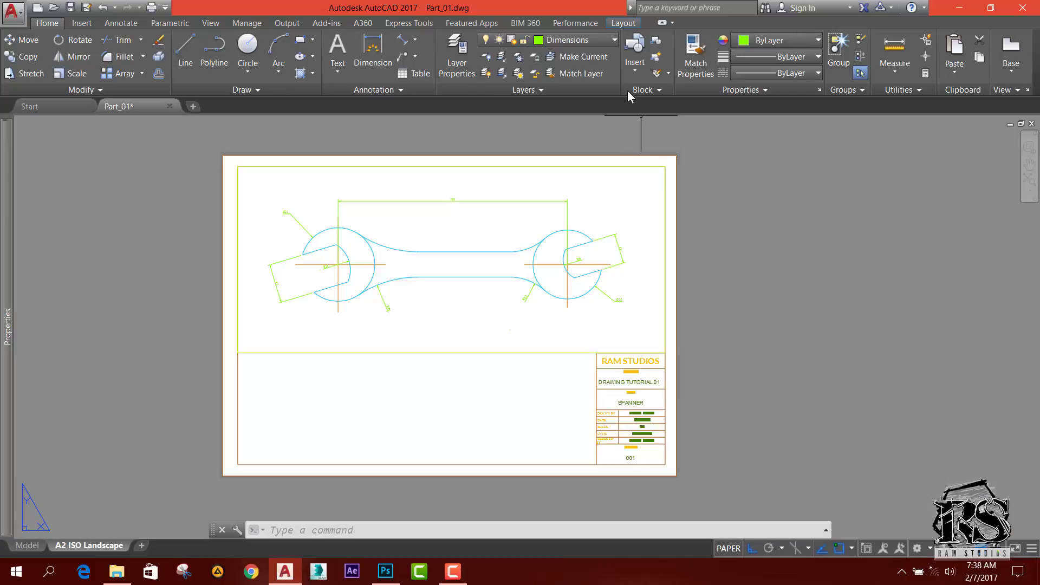
Turn off the Viewports layer to hide the viewport frame on the sheet
{"action": "left_click", "coordinate": [581, 40]}
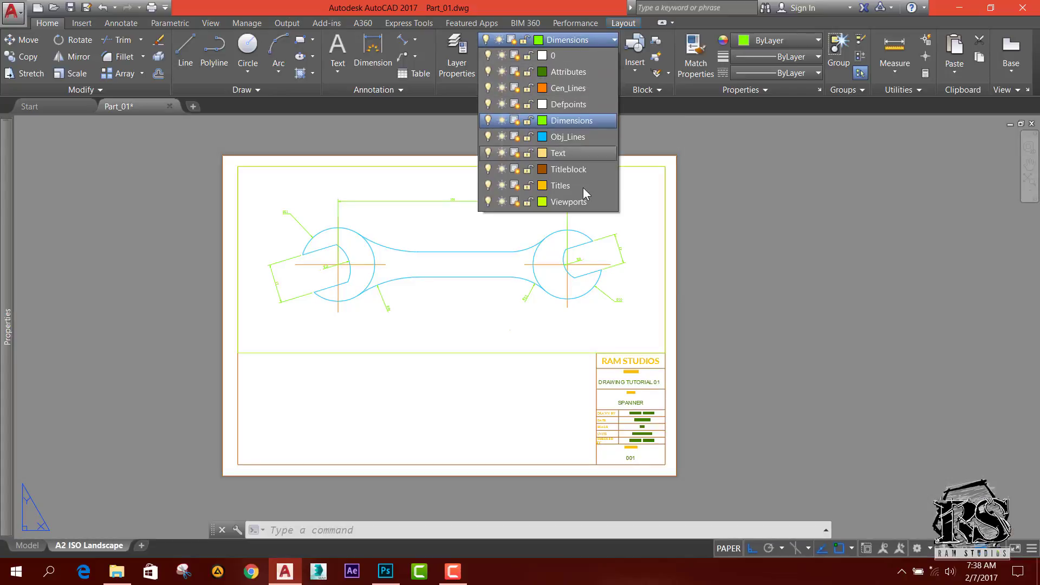
{"action": "left_click", "coordinate": [487, 202]}
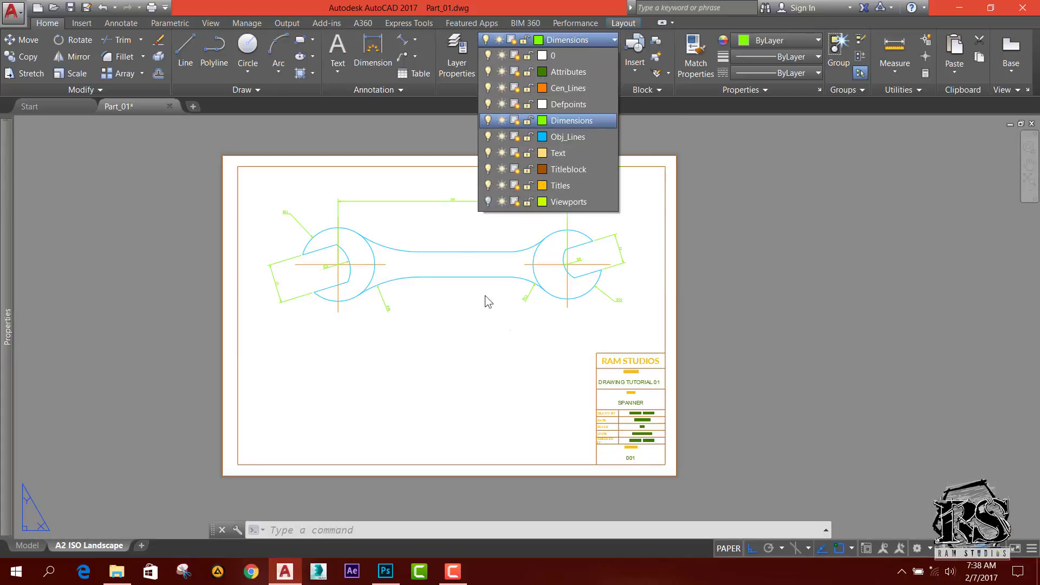
{"action": "left_click", "coordinate": [773, 270]}
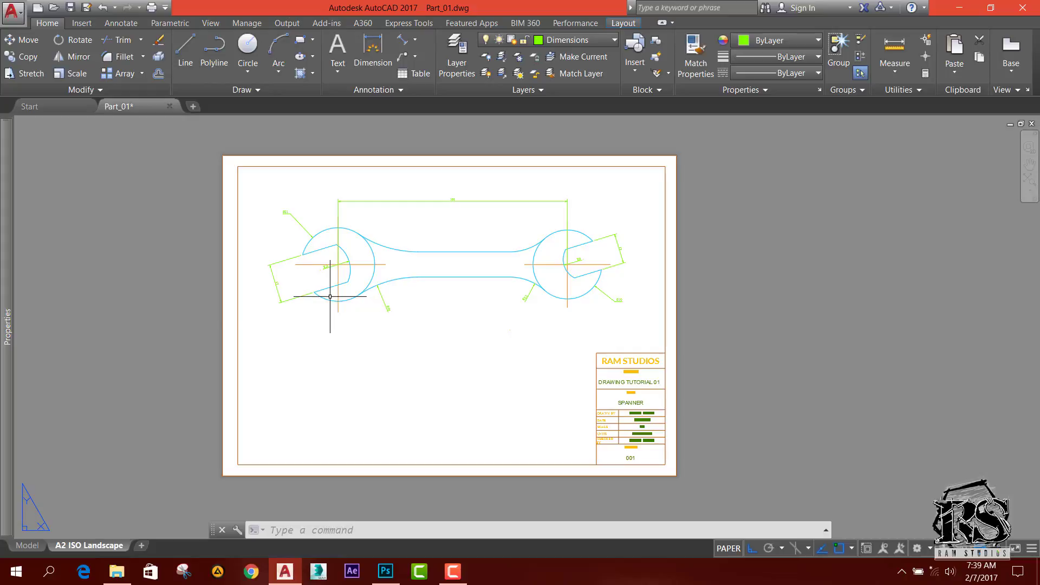
Switch to model space and frame the whole dimensioned spanner
{"action": "left_click", "coordinate": [27, 545]}
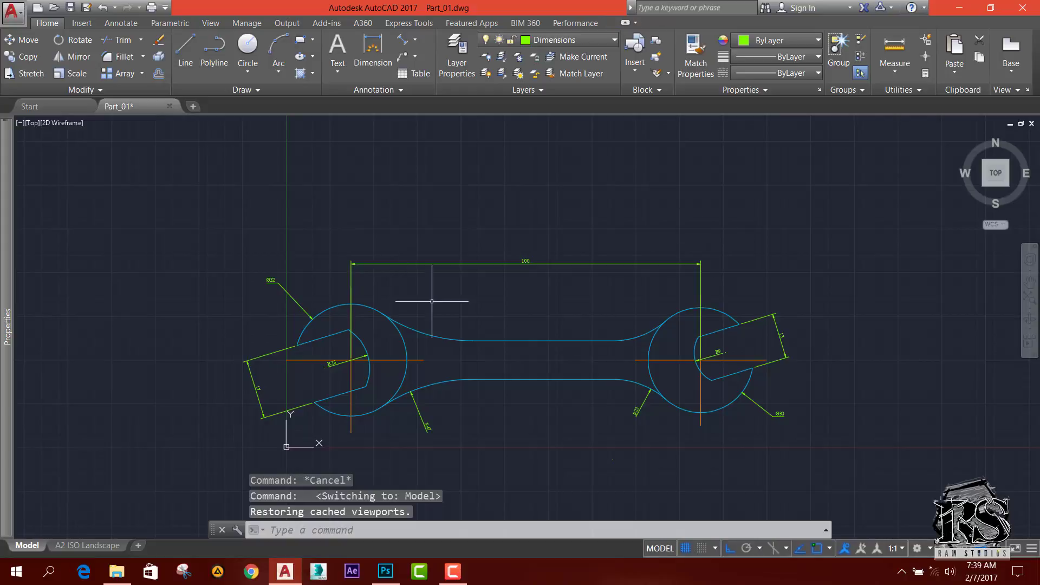
{"action": "scroll", "coordinate": [288, 374], "scroll_direction": "up", "scroll_amount": 1}
{"action": "scroll", "coordinate": [193, 370], "scroll_direction": "down", "scroll_amount": 1}
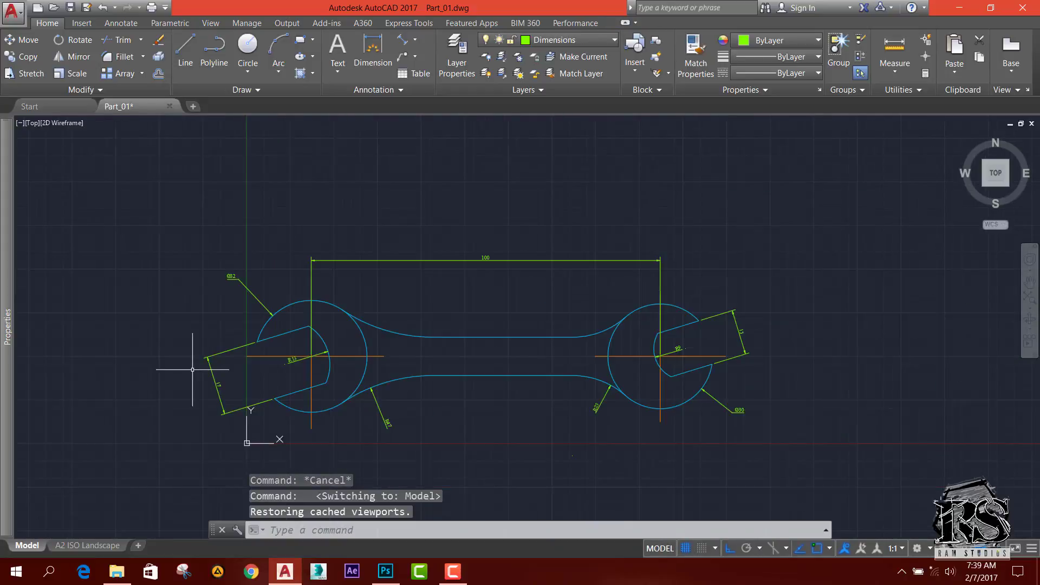
{"action": "scroll", "coordinate": [436, 405], "scroll_direction": "up", "scroll_amount": 1}
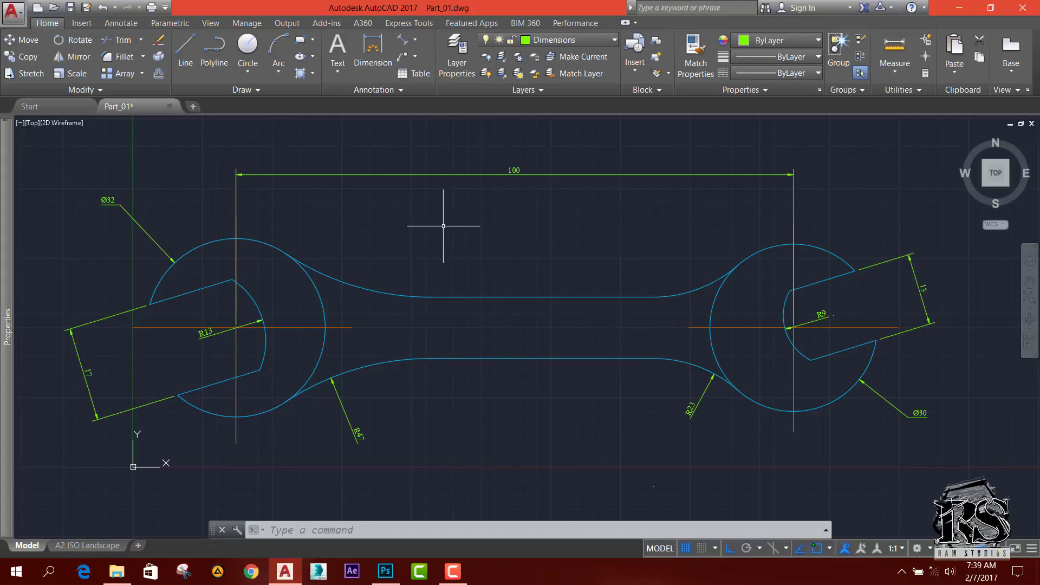
Load the CENTER linetype from acad.lin and assign it to the Cen_Lines layer
{"action": "left_click", "coordinate": [456, 55]}
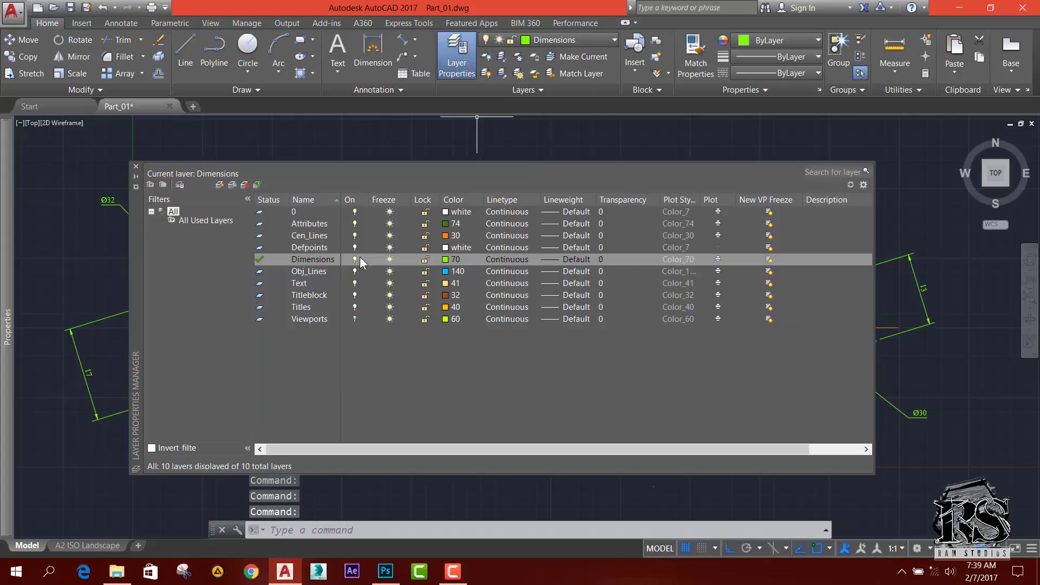
{"action": "left_click", "coordinate": [315, 237]}
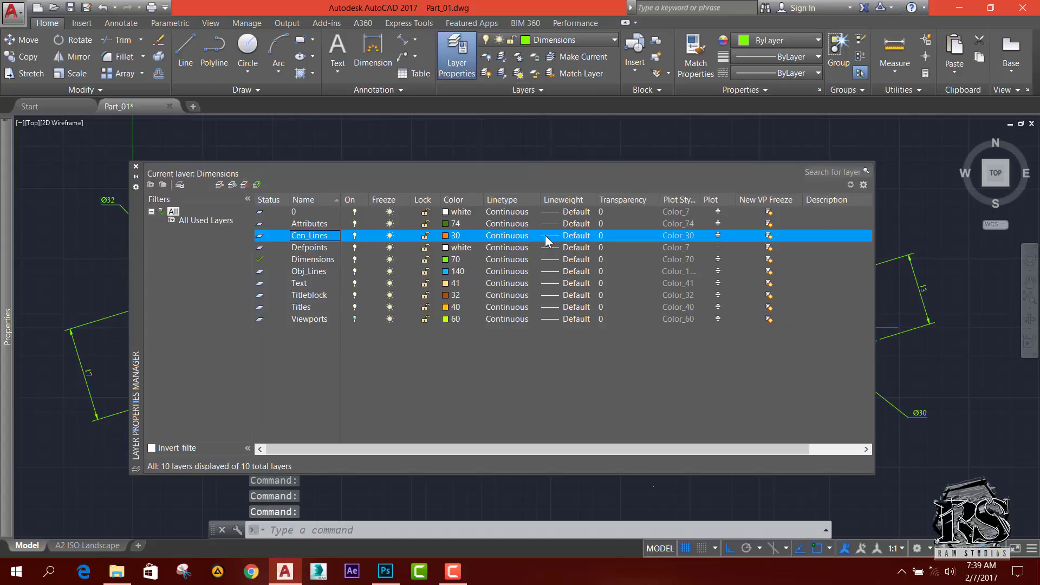
{"action": "left_click", "coordinate": [520, 237]}
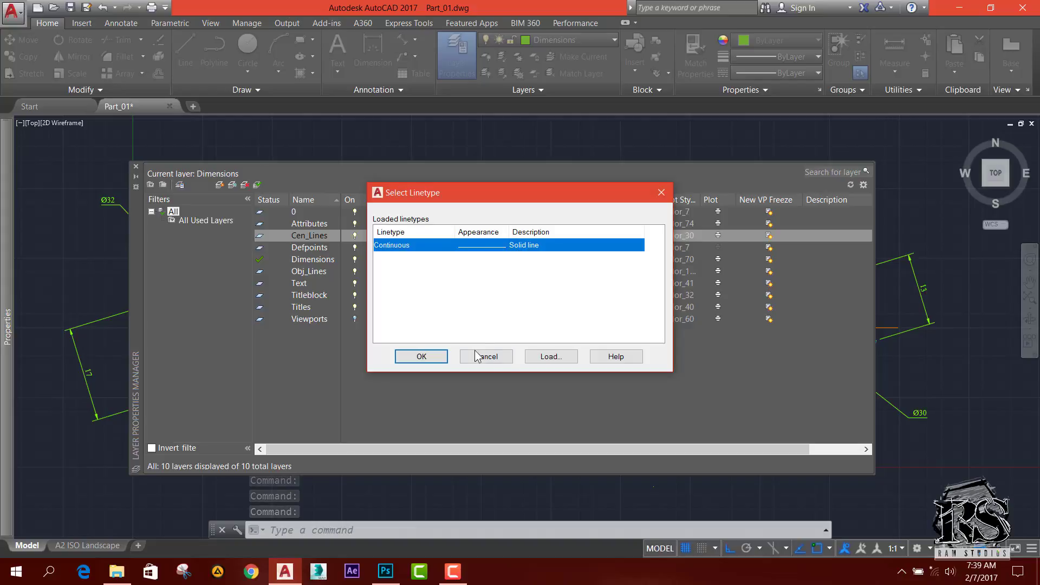
{"action": "left_click", "coordinate": [548, 356]}
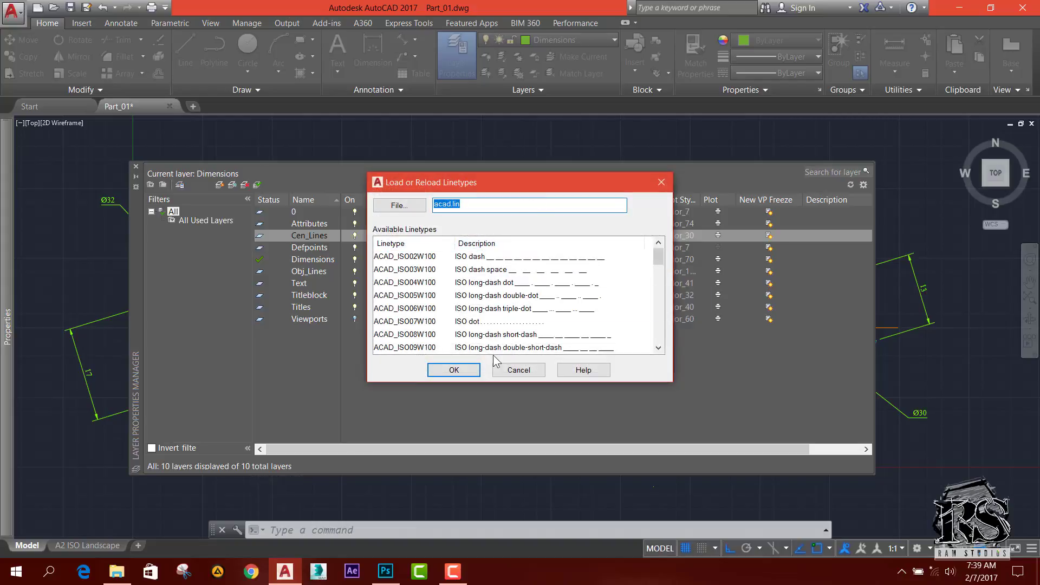
{"action": "scroll", "coordinate": [428, 301], "scroll_direction": "down", "scroll_amount": 2}
{"action": "scroll", "coordinate": [428, 300], "scroll_direction": "down", "scroll_amount": 3}
{"action": "left_click", "coordinate": [504, 295]}
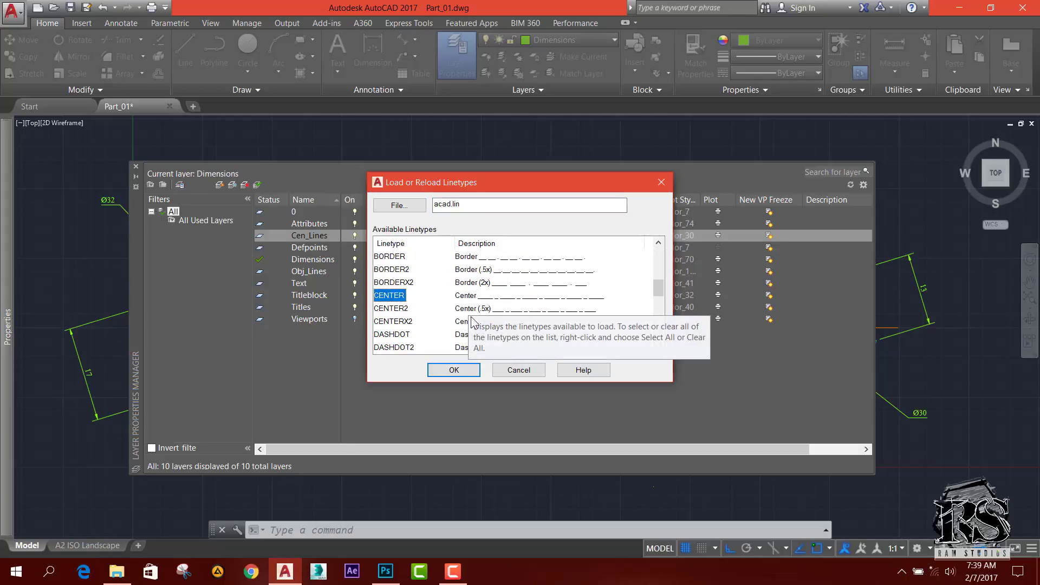
{"action": "left_click", "coordinate": [454, 371]}
{"action": "left_click", "coordinate": [486, 247]}
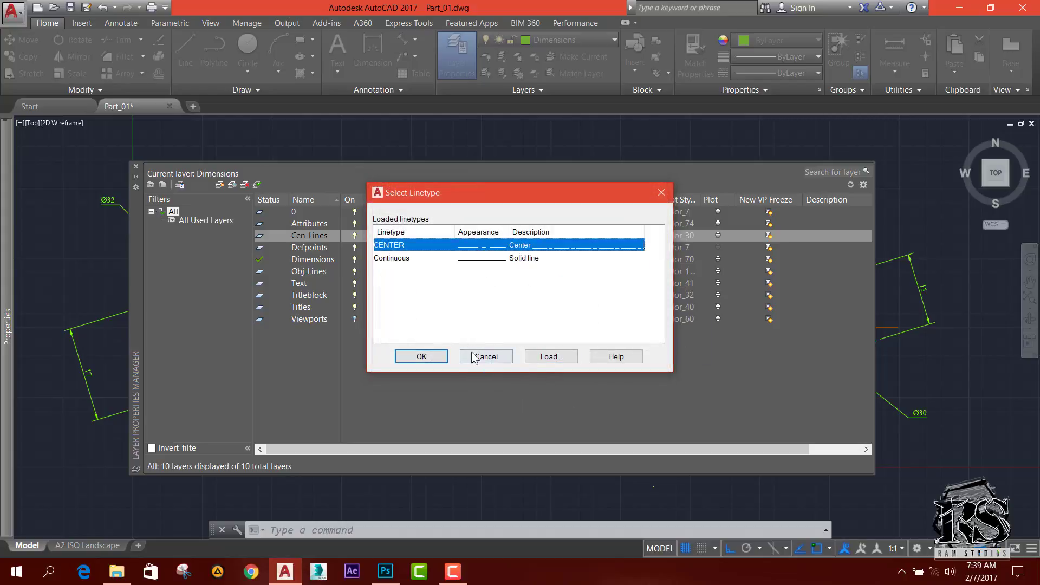
{"action": "left_click", "coordinate": [413, 357]}
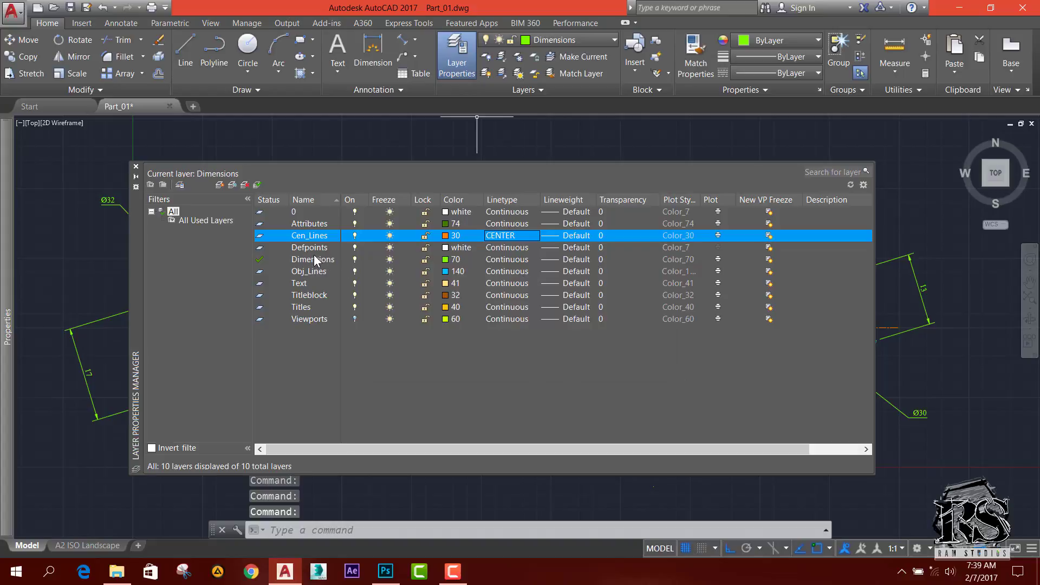
Review the available lineweights and set the Cen_Lines layer's lineweight to 0.30 mm
{"action": "left_click", "coordinate": [317, 273]}
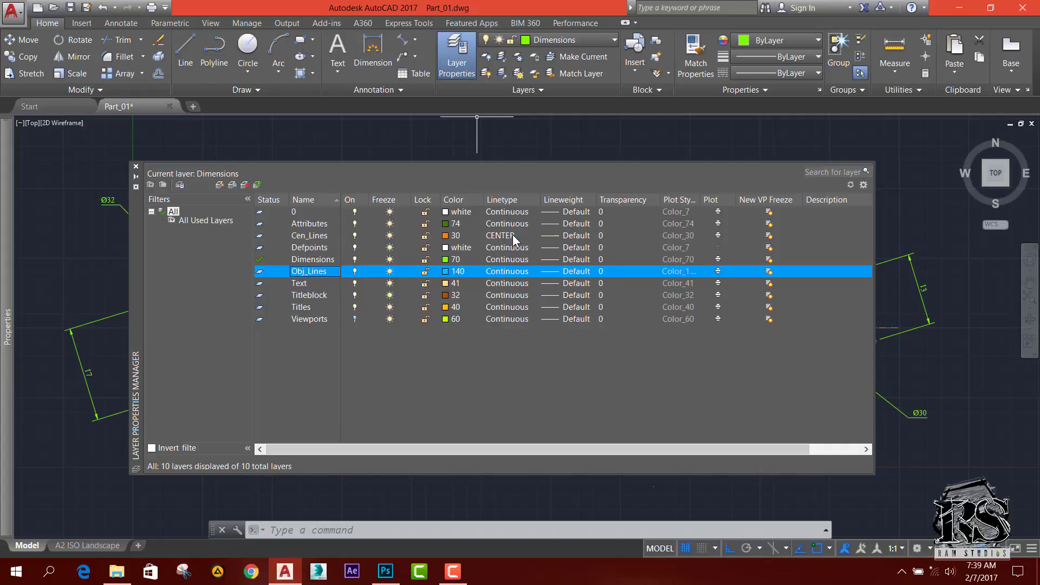
{"action": "left_click", "coordinate": [552, 237]}
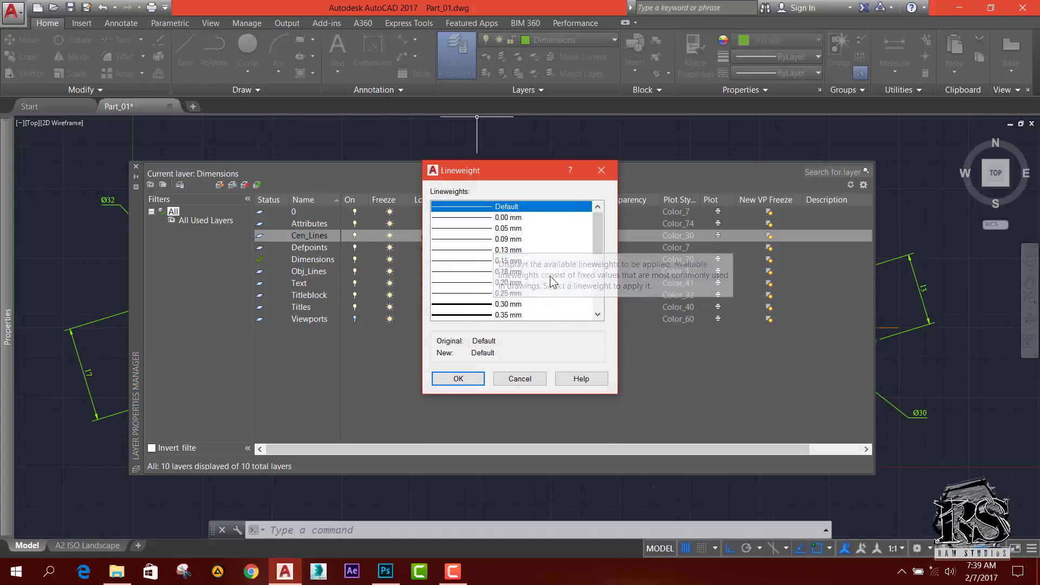
{"action": "scroll", "coordinate": [598, 244], "scroll_direction": "down", "scroll_amount": 1}
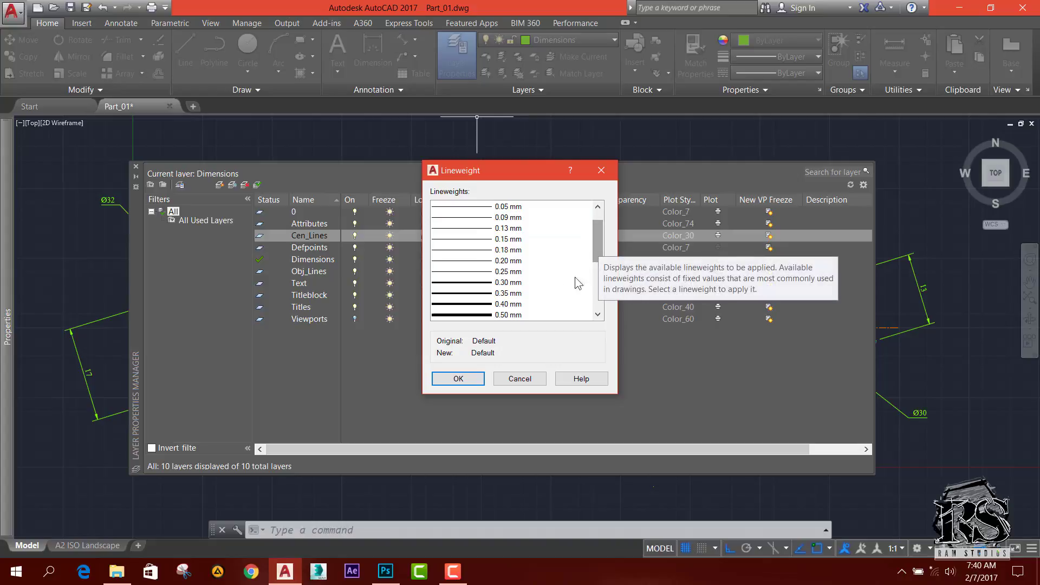
{"action": "left_click", "coordinate": [498, 284]}
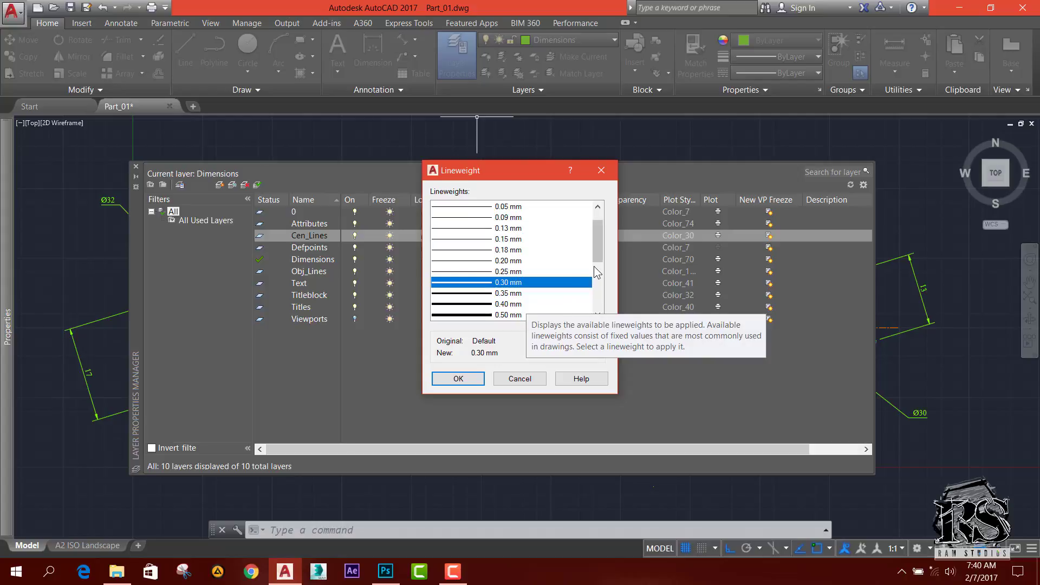
{"action": "scroll", "coordinate": [570, 278], "scroll_direction": "up", "scroll_amount": 1}
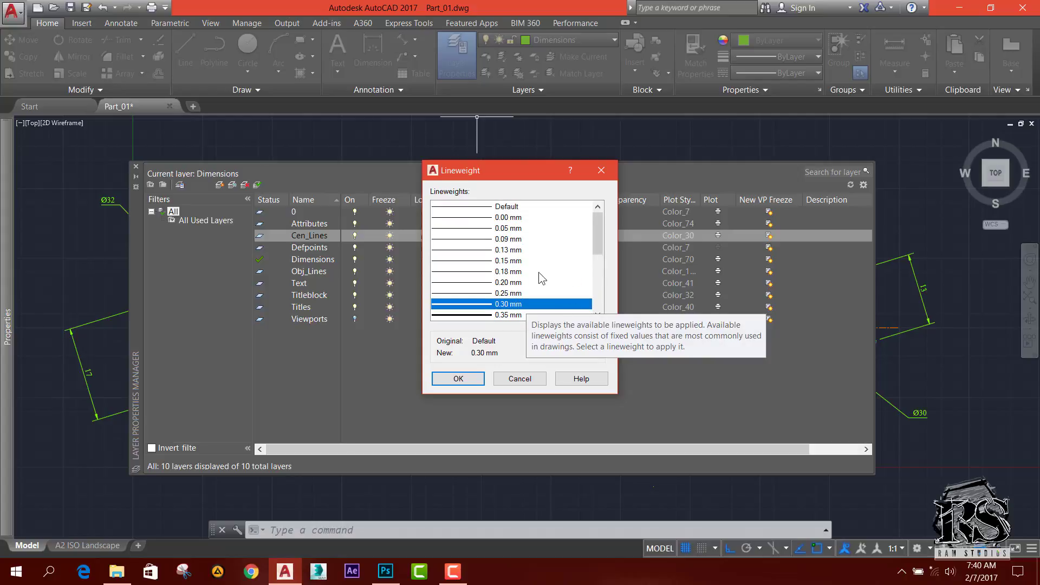
{"action": "scroll", "coordinate": [538, 272], "scroll_direction": "down", "scroll_amount": 3}
{"action": "scroll", "coordinate": [539, 272], "scroll_direction": "up", "scroll_amount": 2}
{"action": "scroll", "coordinate": [538, 272], "scroll_direction": "up", "scroll_amount": 2}
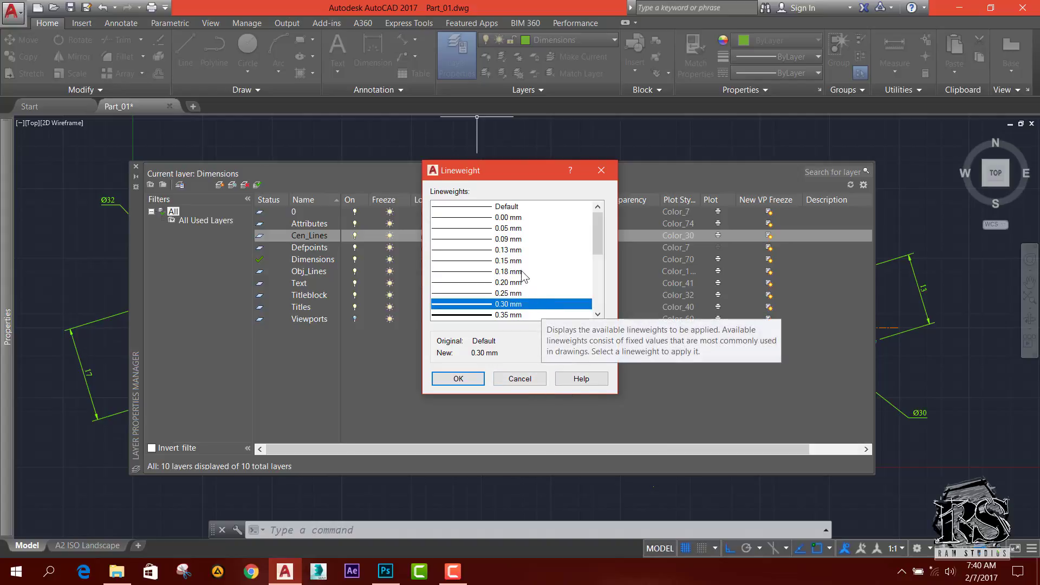
{"action": "scroll", "coordinate": [528, 269], "scroll_direction": "down", "scroll_amount": 3}
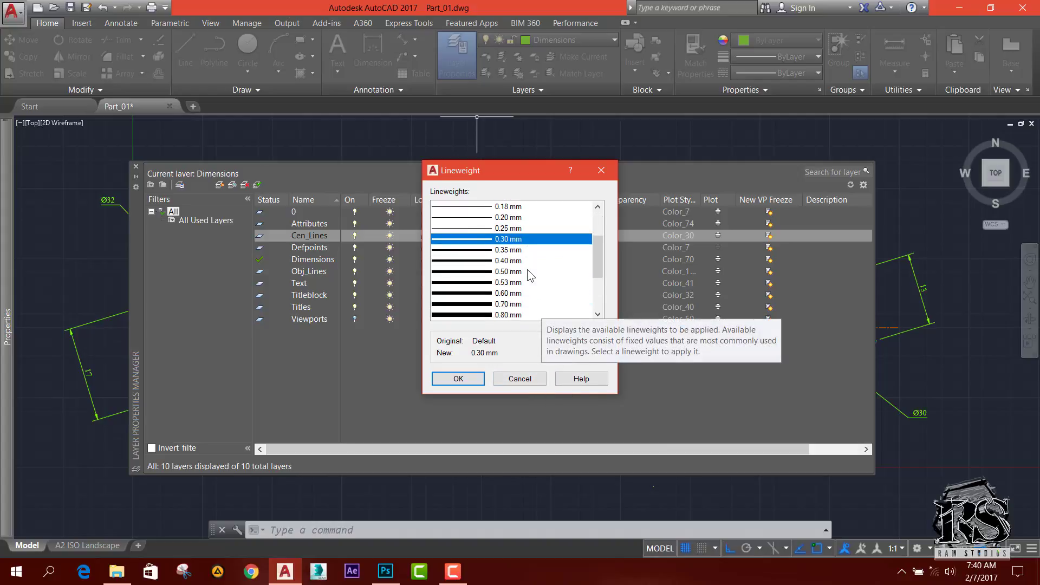
{"action": "scroll", "coordinate": [528, 269], "scroll_direction": "up", "scroll_amount": 1}
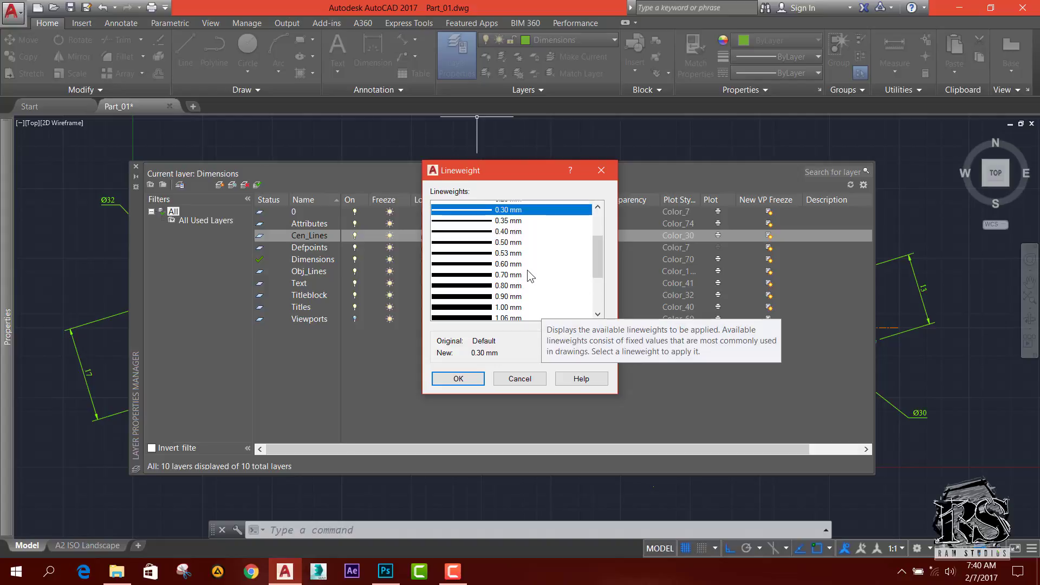
{"action": "scroll", "coordinate": [531, 275], "scroll_direction": "down", "scroll_amount": 2}
{"action": "scroll", "coordinate": [531, 276], "scroll_direction": "up", "scroll_amount": 2}
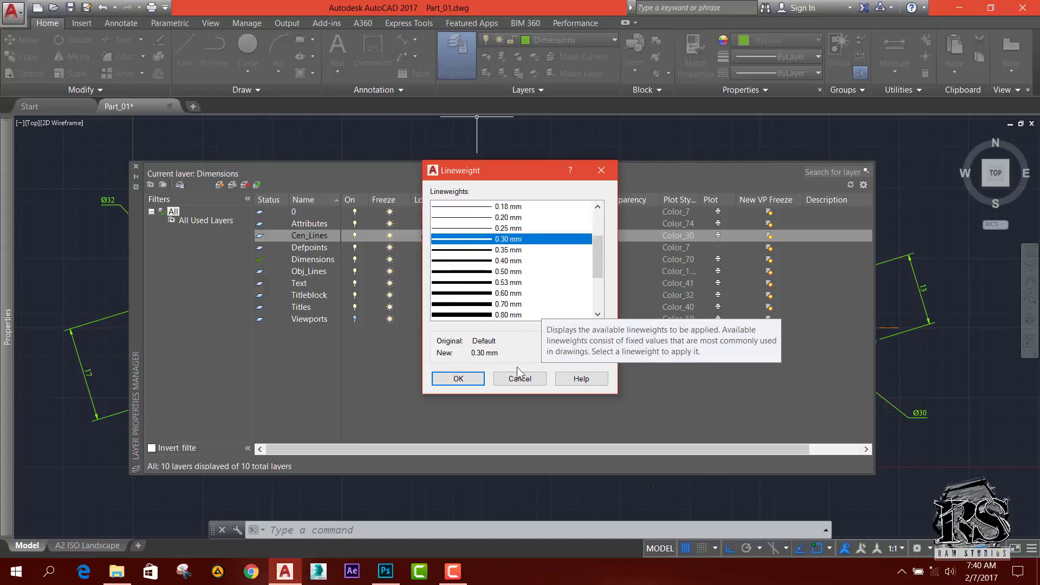
{"action": "left_click", "coordinate": [458, 378]}
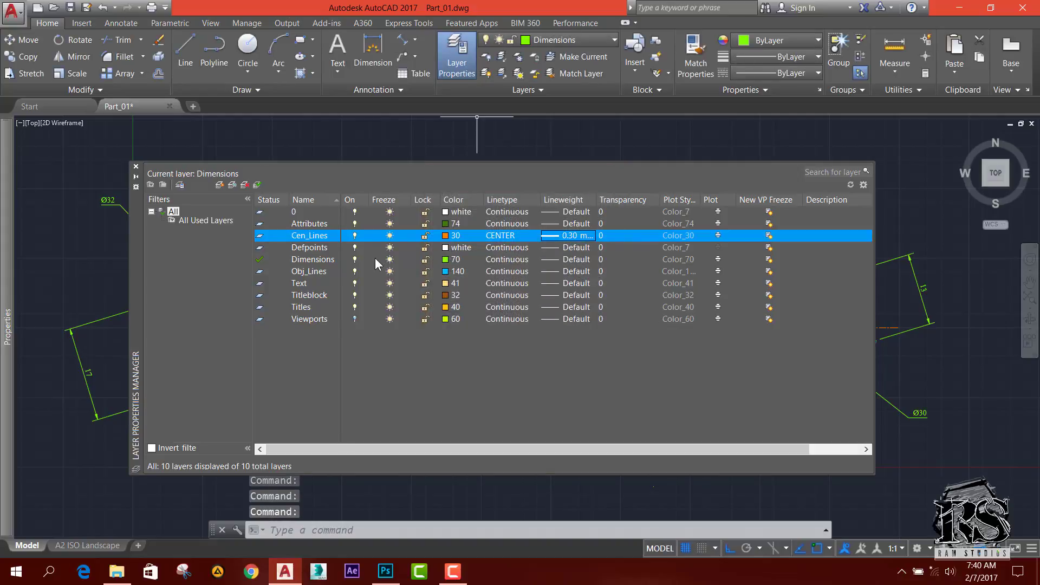
Set the Cen_Lines layer's lineweight to 0.25 mm
{"action": "left_click", "coordinate": [573, 237]}
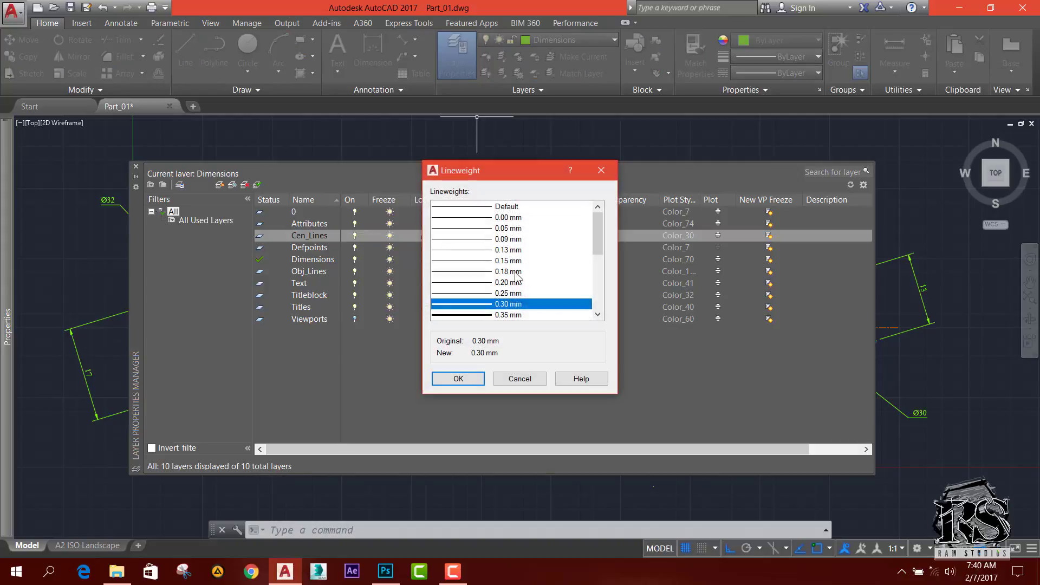
{"action": "left_click", "coordinate": [517, 282]}
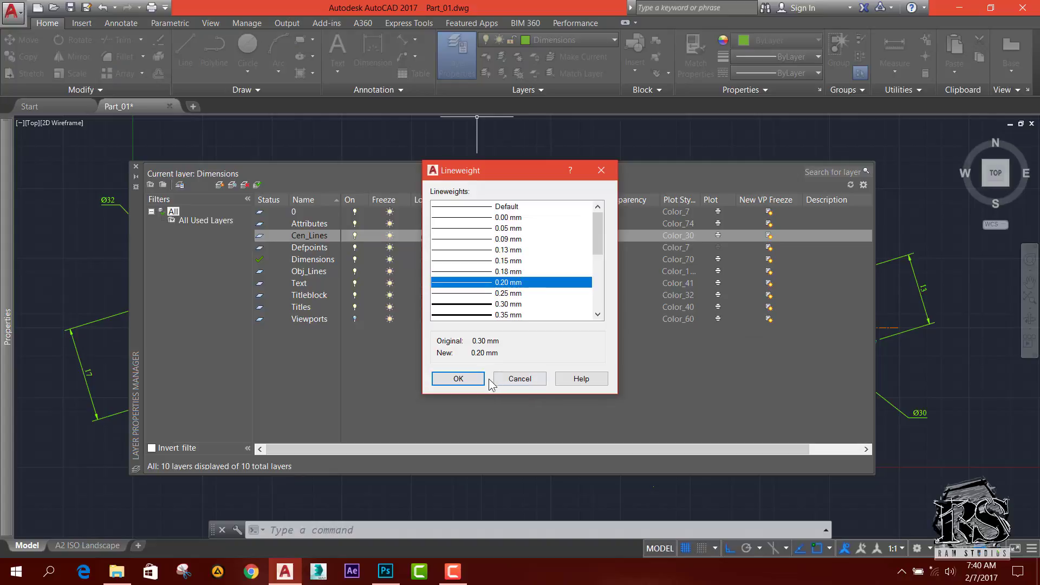
{"action": "left_click", "coordinate": [509, 293]}
{"action": "left_click", "coordinate": [459, 378]}
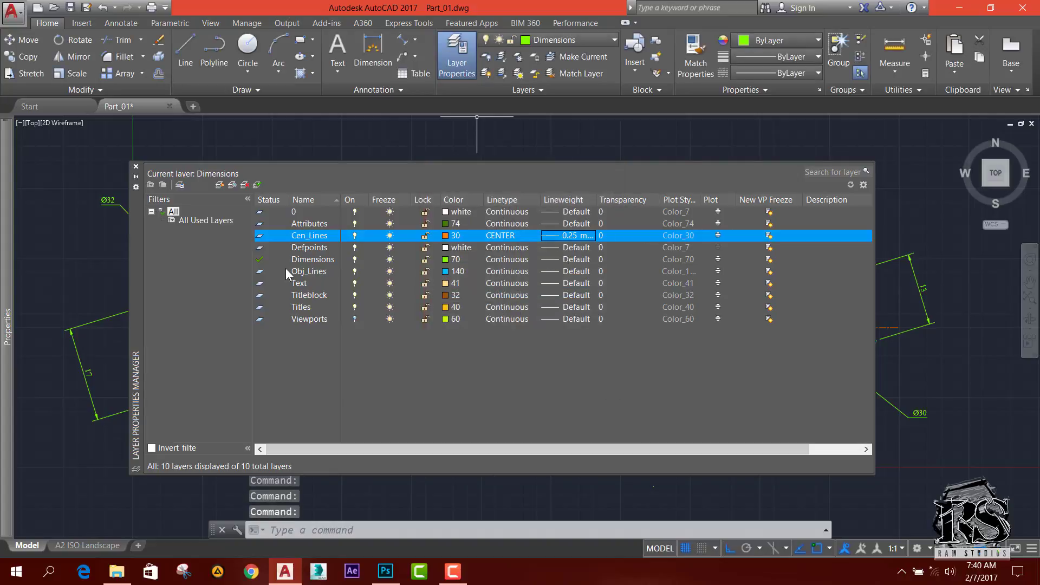
Set the Obj_Lines layer's lineweight to 0.35 mm and close the layer manager
{"action": "left_click", "coordinate": [312, 261]}
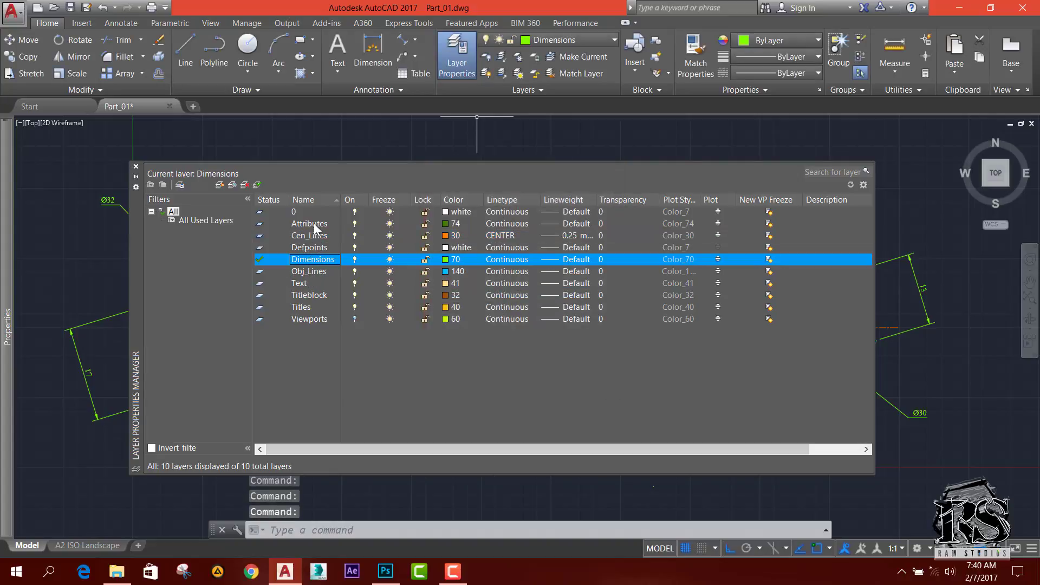
{"action": "left_click", "coordinate": [312, 271]}
{"action": "left_click", "coordinate": [558, 271]}
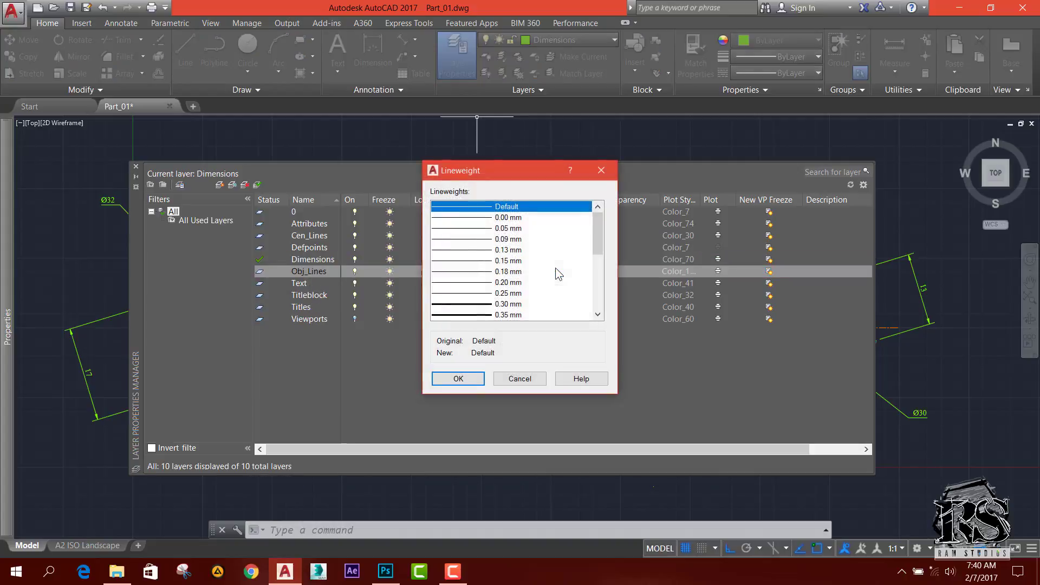
{"action": "left_click", "coordinate": [514, 304]}
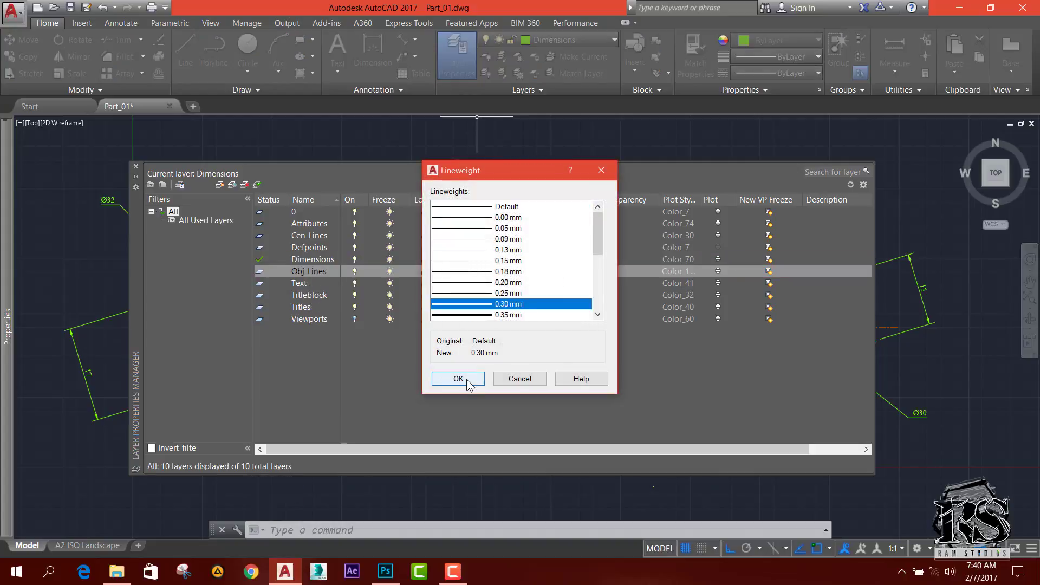
{"action": "left_click", "coordinate": [487, 314]}
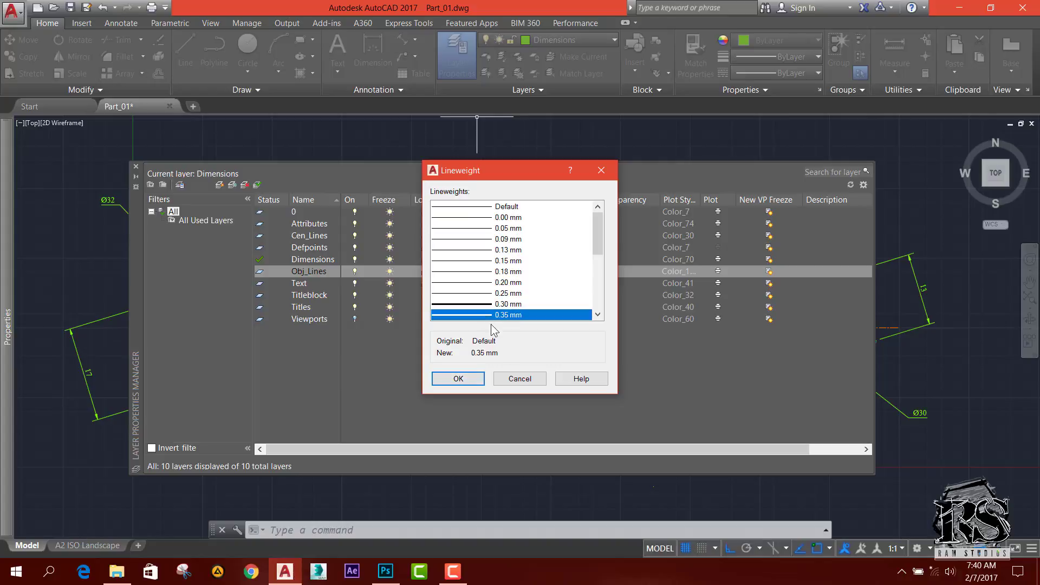
{"action": "left_click", "coordinate": [469, 380]}
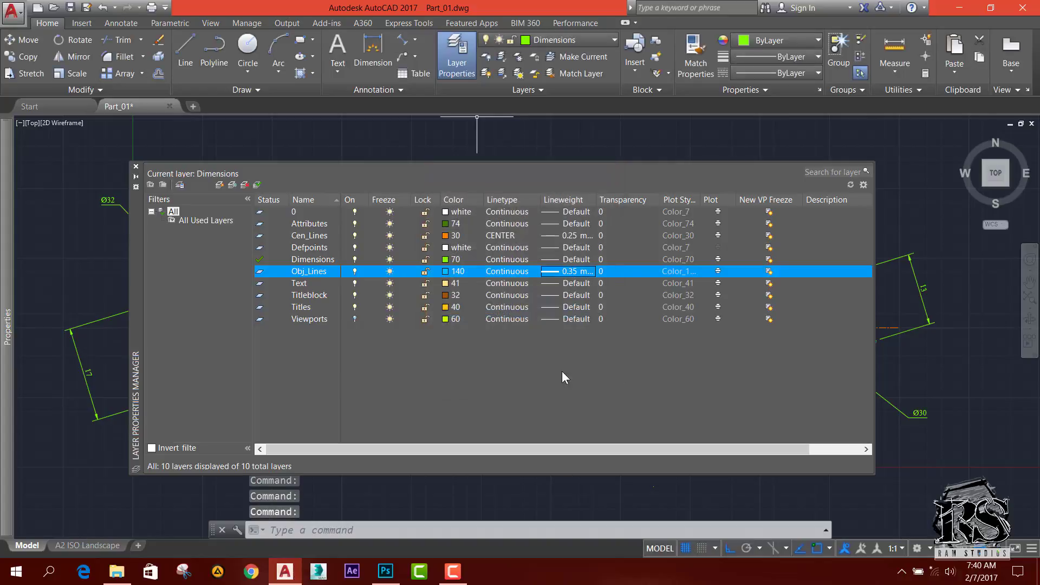
{"action": "left_click", "coordinate": [136, 167]}
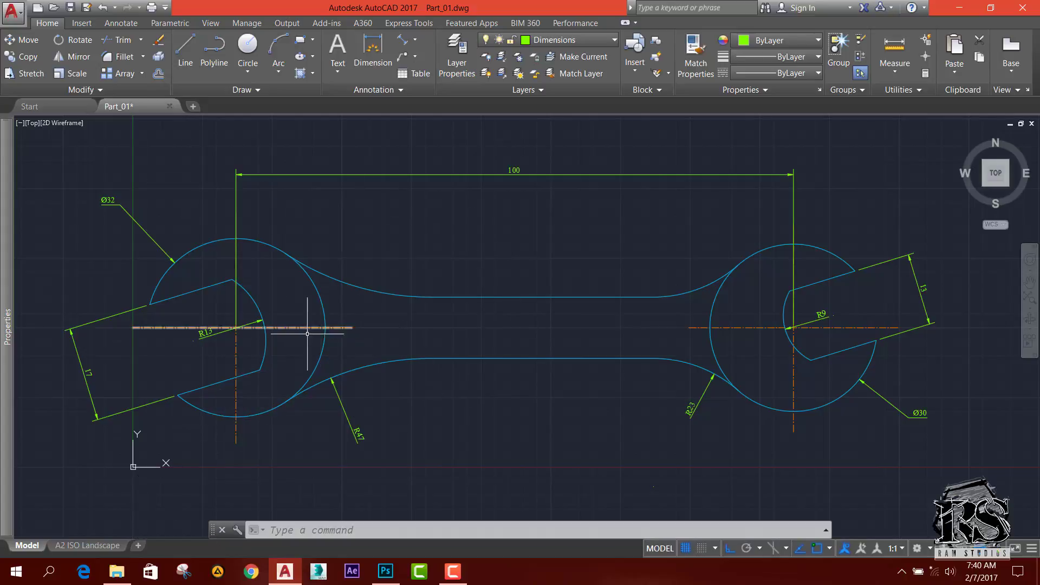
Return to the A2 ISO Landscape layout and examine the center lines and object lines at both ends of the spanner
{"action": "left_click", "coordinate": [87, 545]}
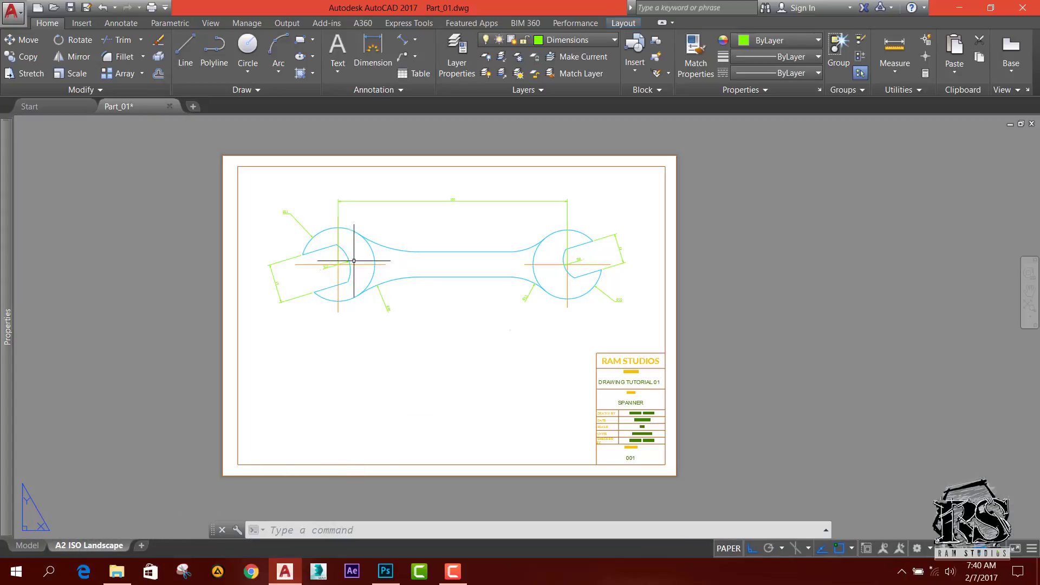
{"action": "scroll", "coordinate": [336, 266], "scroll_direction": "up", "scroll_amount": 6}
{"action": "scroll", "coordinate": [336, 262], "scroll_direction": "up", "scroll_amount": 6}
{"action": "scroll", "coordinate": [360, 263], "scroll_direction": "down", "scroll_amount": 5}
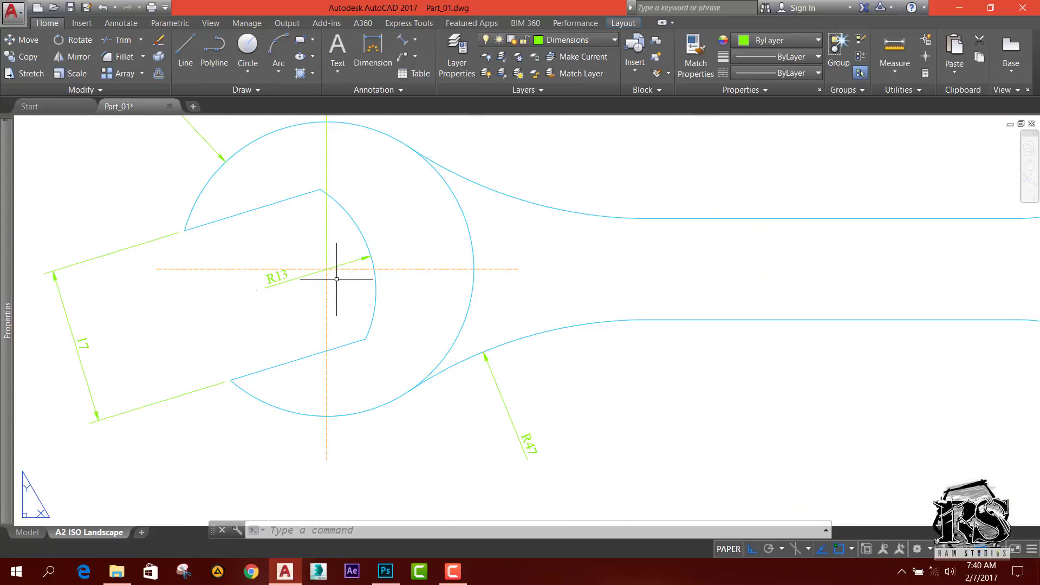
{"action": "scroll", "coordinate": [337, 279], "scroll_direction": "down", "scroll_amount": 6}
{"action": "scroll", "coordinate": [558, 325], "scroll_direction": "up", "scroll_amount": 8}
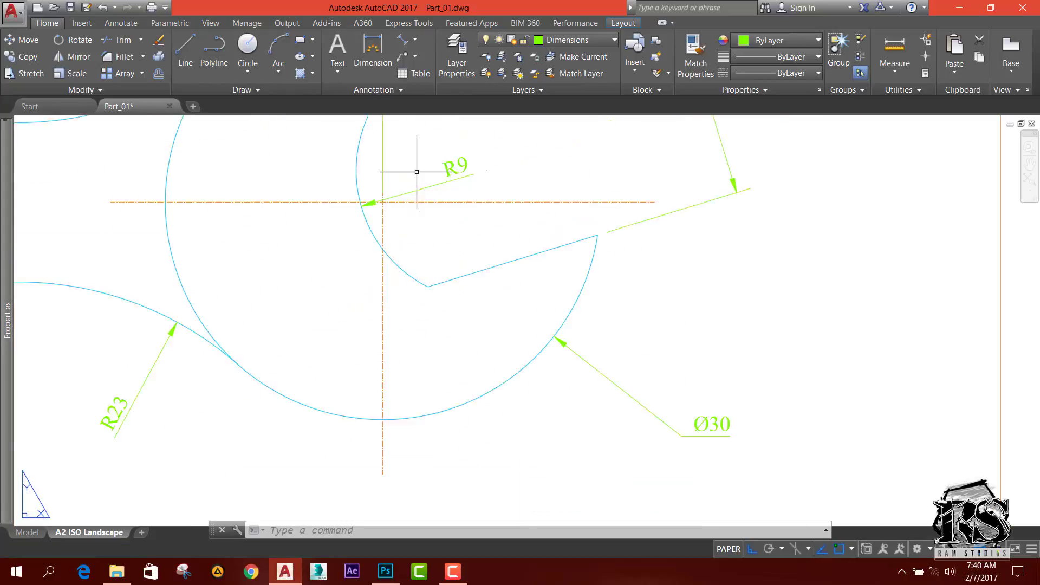
{"action": "scroll", "coordinate": [428, 195], "scroll_direction": "up", "scroll_amount": 2}
{"action": "scroll", "coordinate": [458, 238], "scroll_direction": "down", "scroll_amount": 7}
{"action": "scroll", "coordinate": [465, 270], "scroll_direction": "down", "scroll_amount": 3}
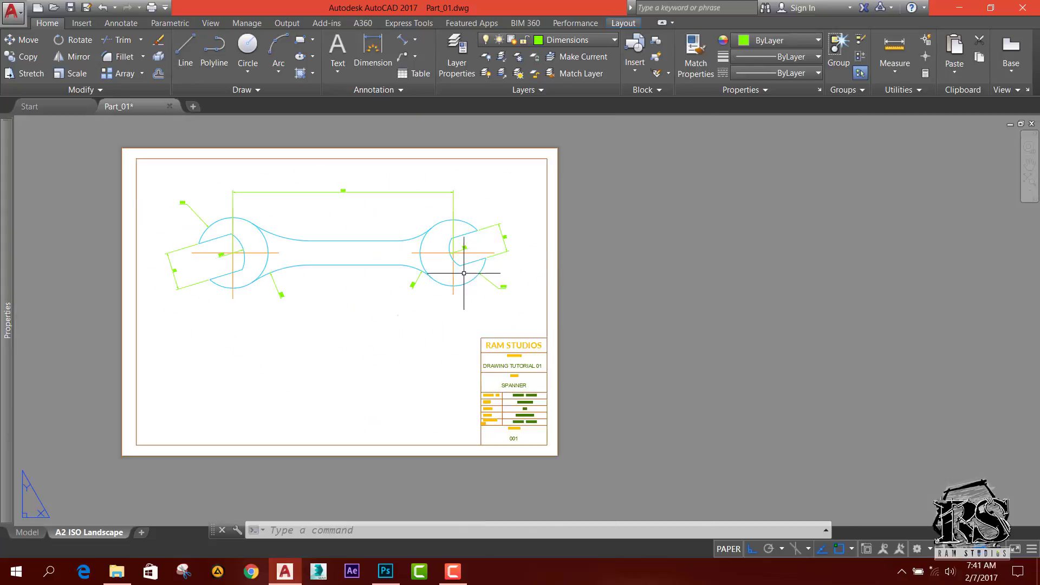
Load the CENTERX2 linetype, assign it to the Cen_Lines layer, and close the layer manager
{"action": "left_click", "coordinate": [457, 52]}
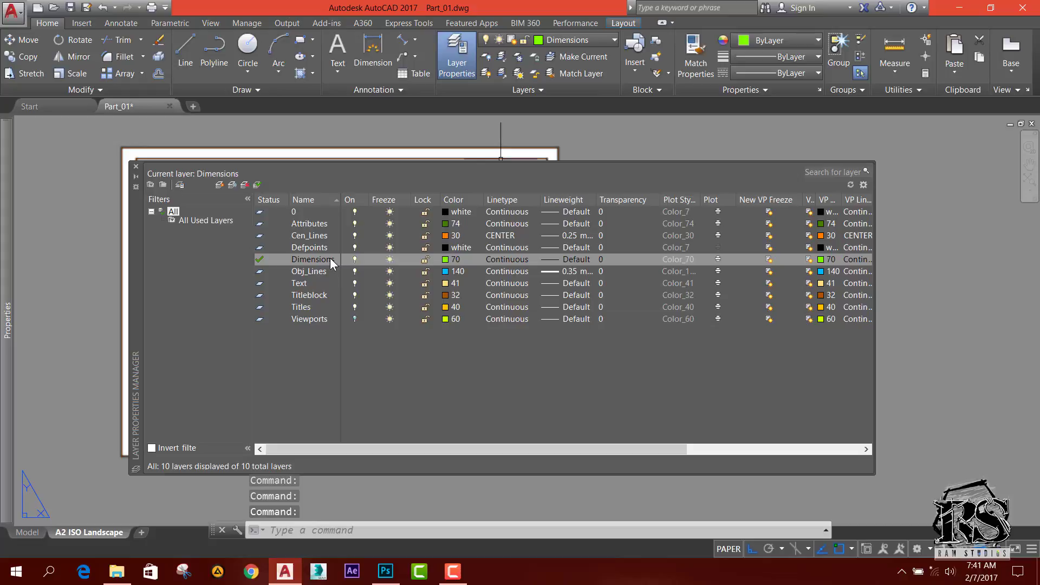
{"action": "left_click", "coordinate": [325, 237]}
{"action": "left_click", "coordinate": [547, 237]}
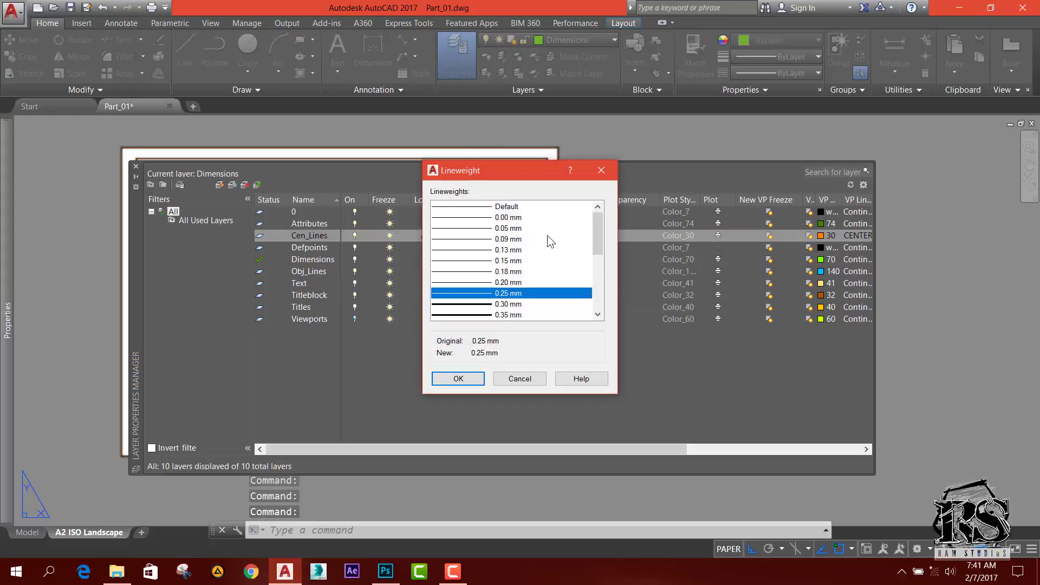
{"action": "left_click", "coordinate": [537, 378]}
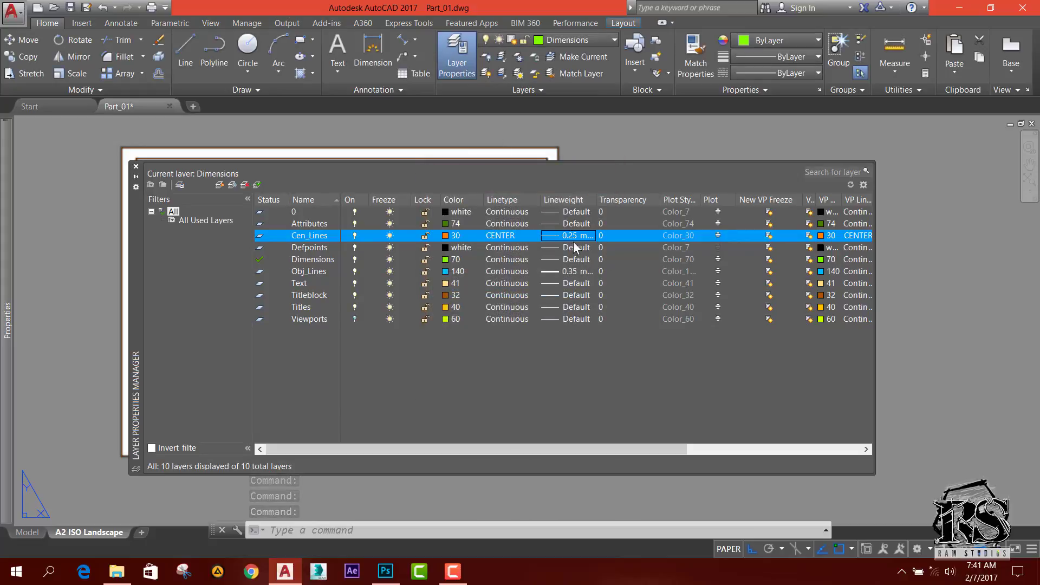
{"action": "left_click", "coordinate": [498, 237]}
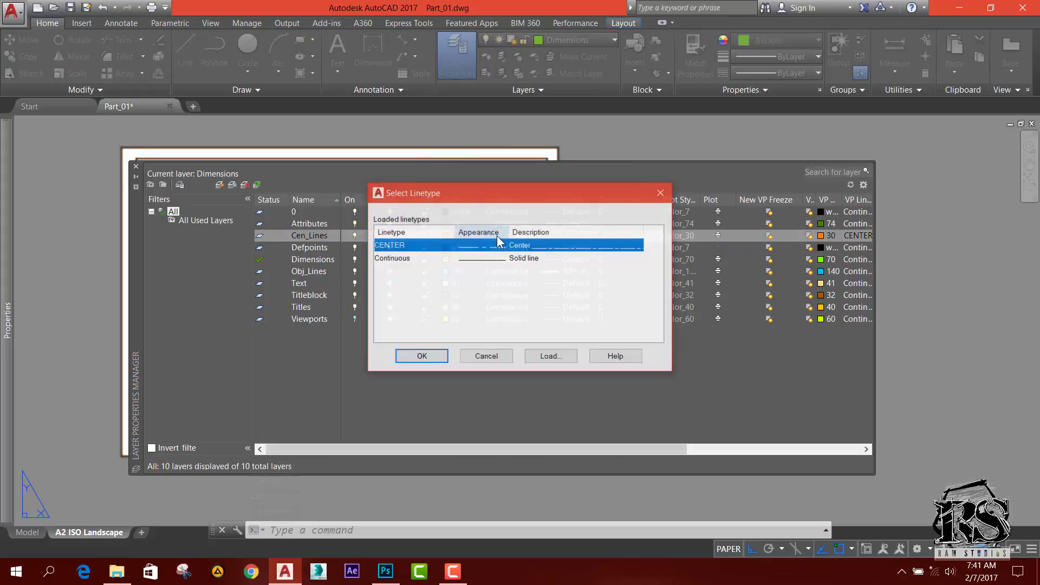
{"action": "left_click", "coordinate": [545, 356]}
{"action": "scroll", "coordinate": [446, 311], "scroll_direction": "down", "scroll_amount": 6}
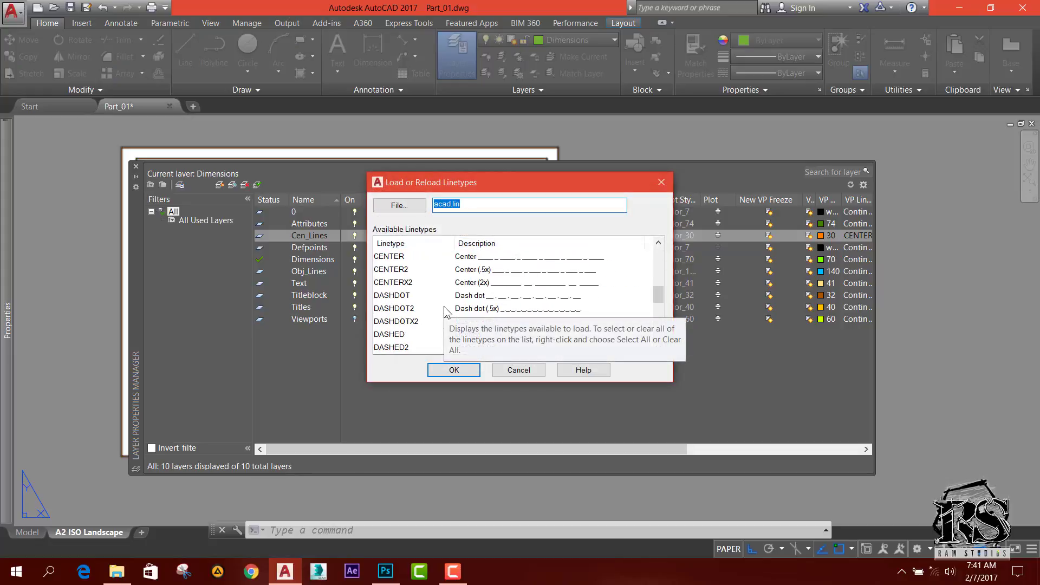
{"action": "left_click", "coordinate": [477, 285]}
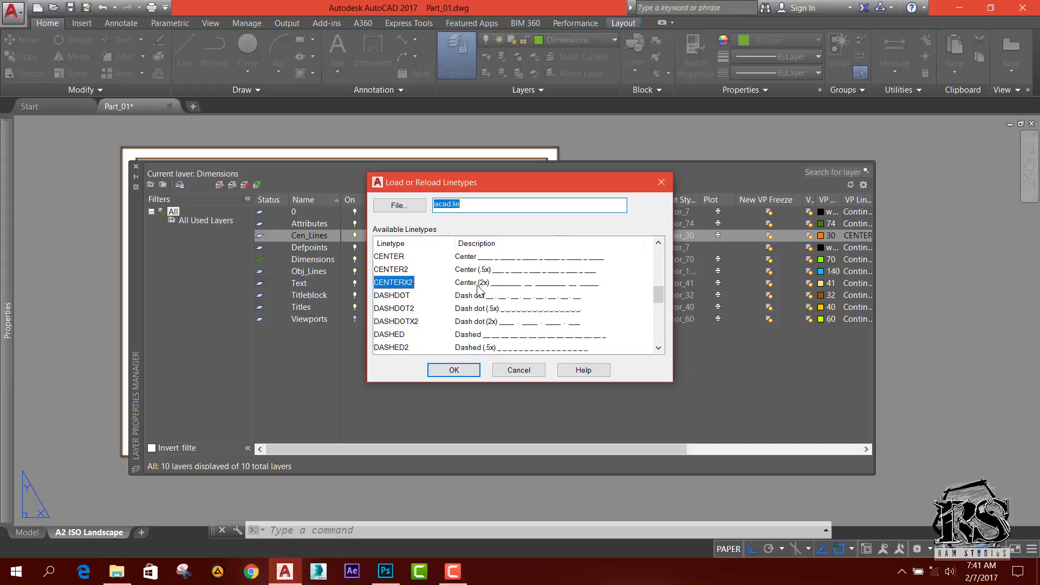
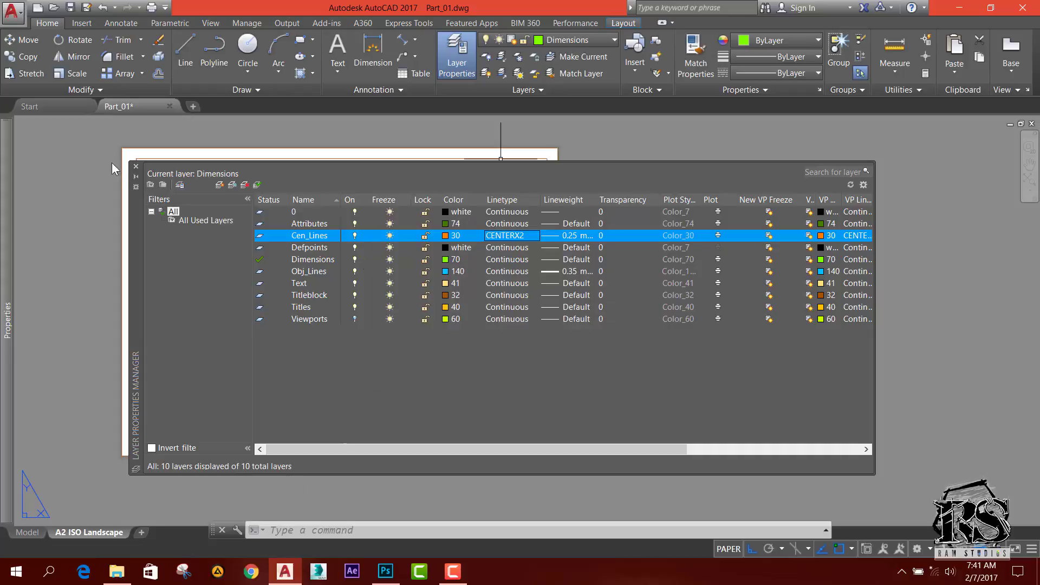
{"action": "left_click", "coordinate": [136, 167]}
Examine the center lines on both ends of the spanner in the A2 ISO Landscape layout and in model space
{"action": "scroll", "coordinate": [222, 236], "scroll_direction": "up", "scroll_amount": 5}
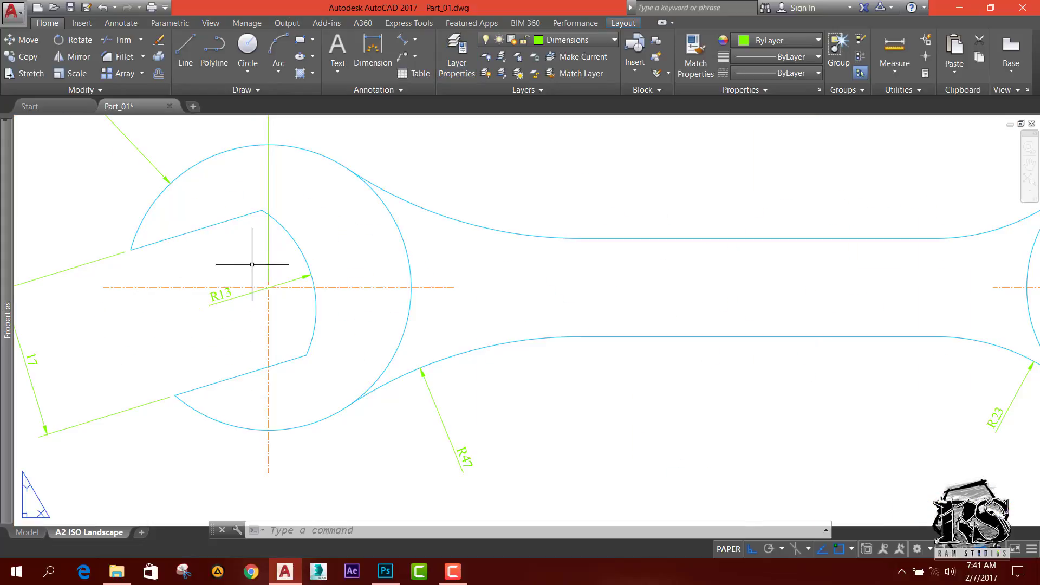
{"action": "left_click", "coordinate": [27, 532]}
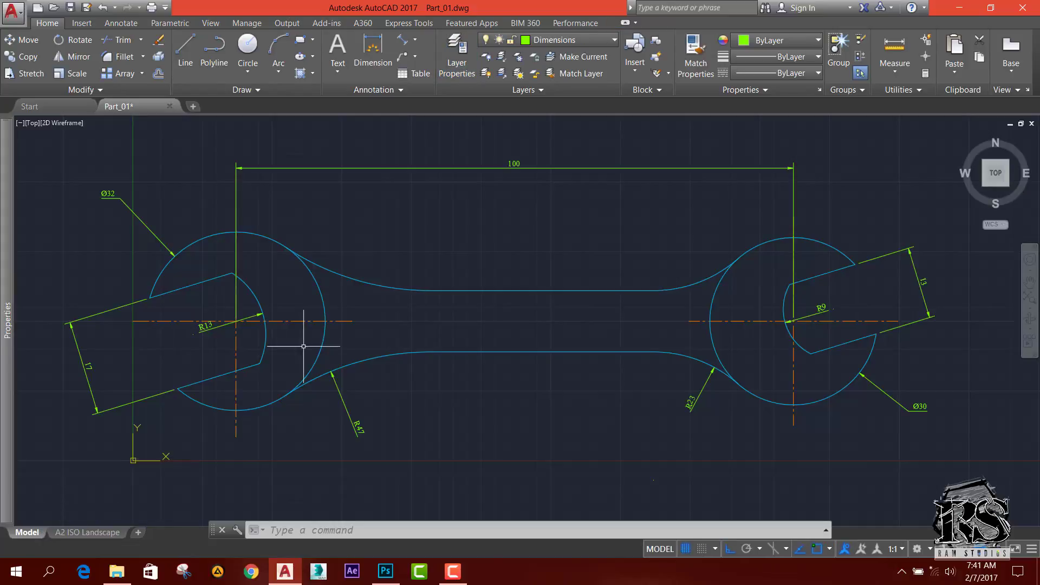
{"action": "left_click", "coordinate": [88, 532]}
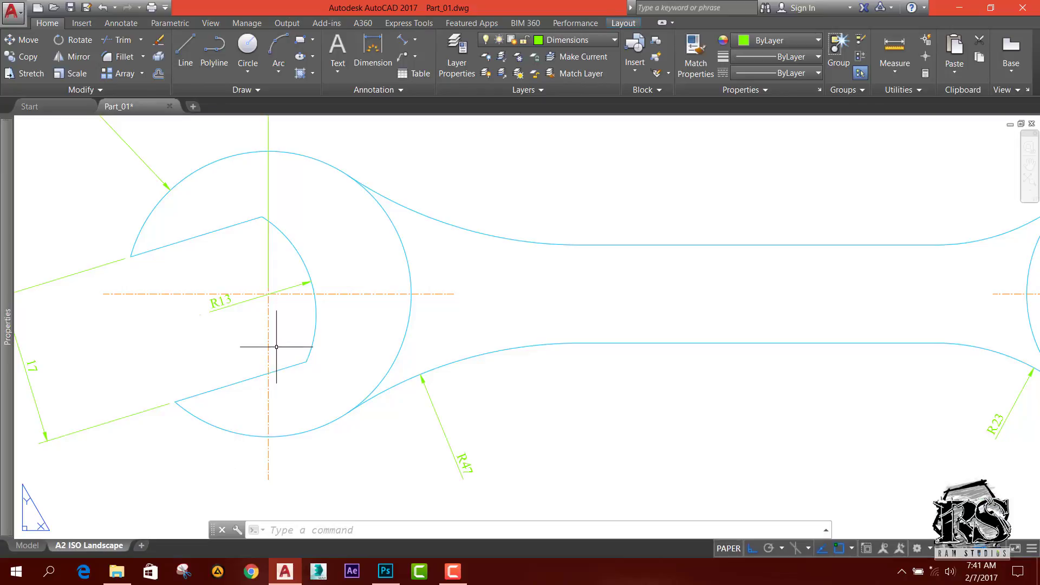
{"action": "scroll", "coordinate": [295, 308], "scroll_direction": "up", "scroll_amount": 2}
{"action": "scroll", "coordinate": [294, 318], "scroll_direction": "down", "scroll_amount": 5}
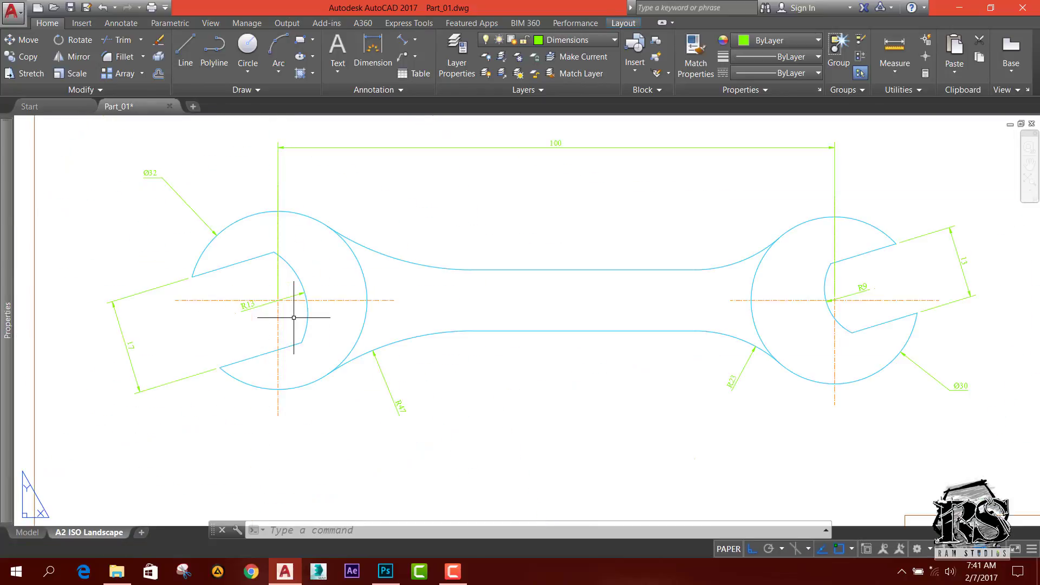
{"action": "scroll", "coordinate": [293, 318], "scroll_direction": "down", "scroll_amount": 2}
{"action": "scroll", "coordinate": [729, 299], "scroll_direction": "down", "scroll_amount": 1}
{"action": "scroll", "coordinate": [729, 303], "scroll_direction": "up", "scroll_amount": 2}
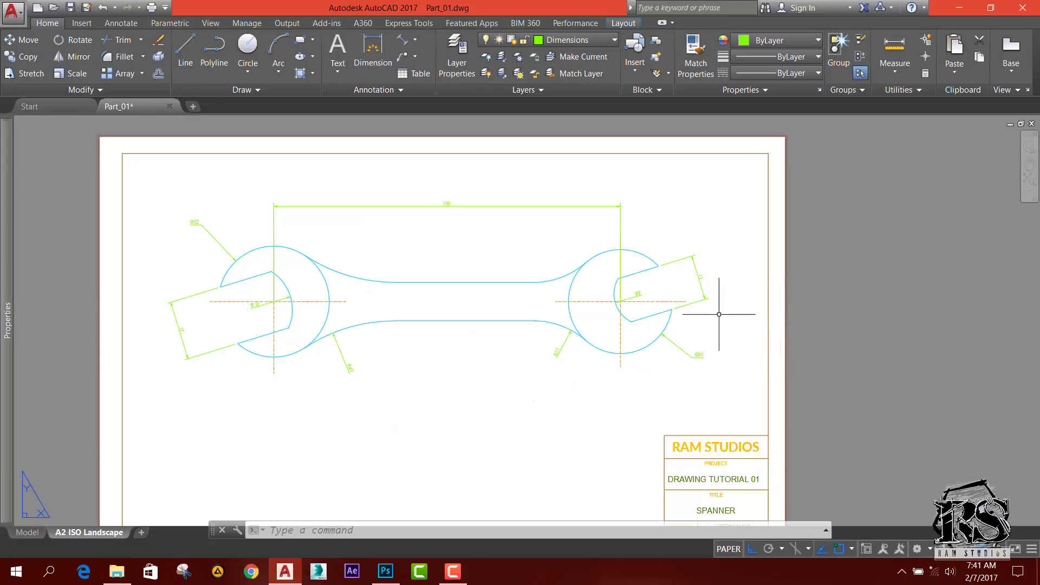
{"action": "scroll", "coordinate": [673, 290], "scroll_direction": "up", "scroll_amount": 4}
{"action": "scroll", "coordinate": [674, 296], "scroll_direction": "down", "scroll_amount": 4}
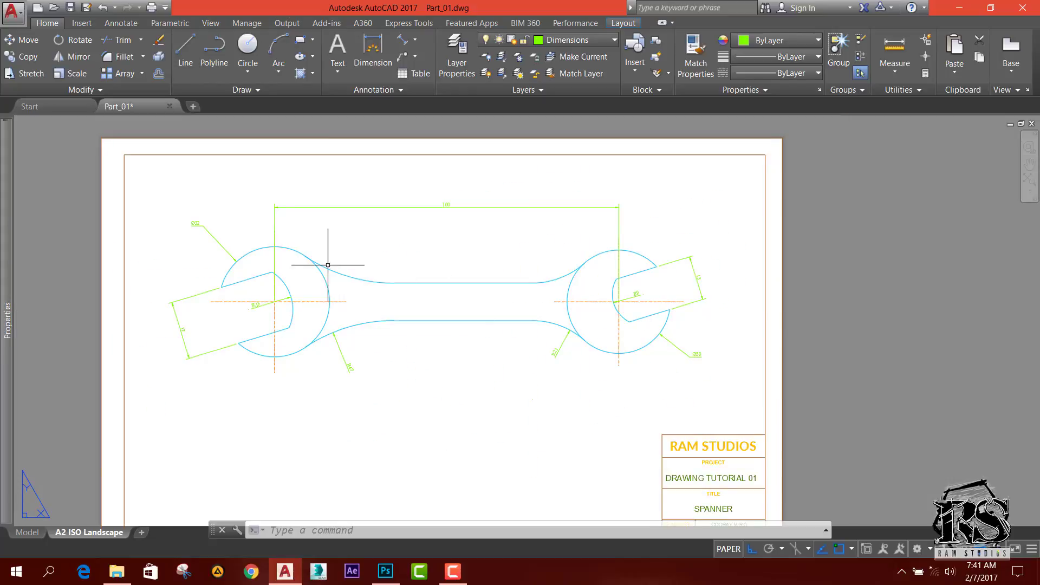
{"action": "scroll", "coordinate": [232, 298], "scroll_direction": "up", "scroll_amount": 2}
{"action": "scroll", "coordinate": [226, 297], "scroll_direction": "down", "scroll_amount": 5}
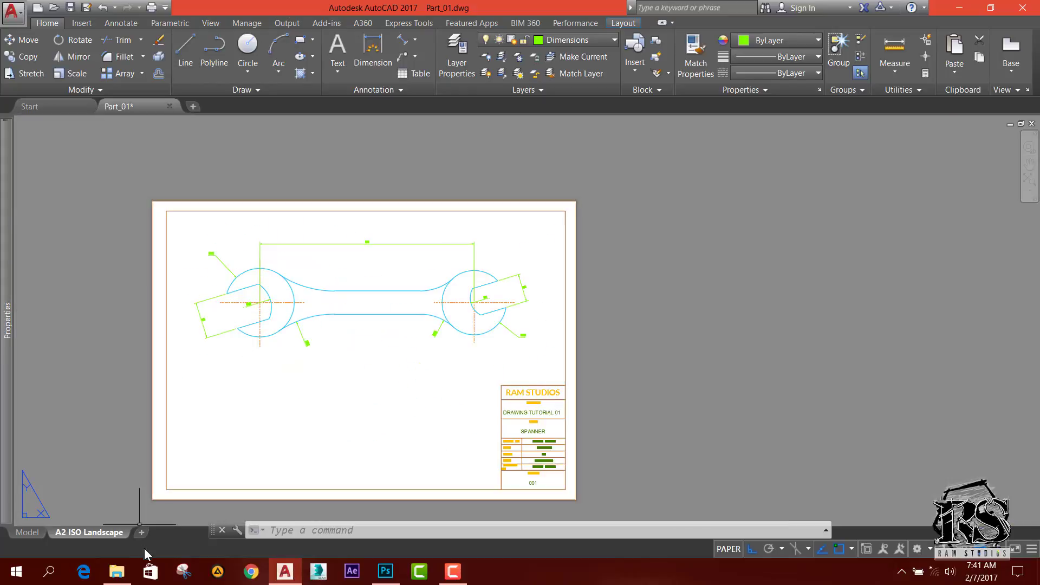
Modify the A2 ISO Landscape page setup to use the Grayscale.ctb plot style table
{"action": "right_click", "coordinate": [103, 534]}
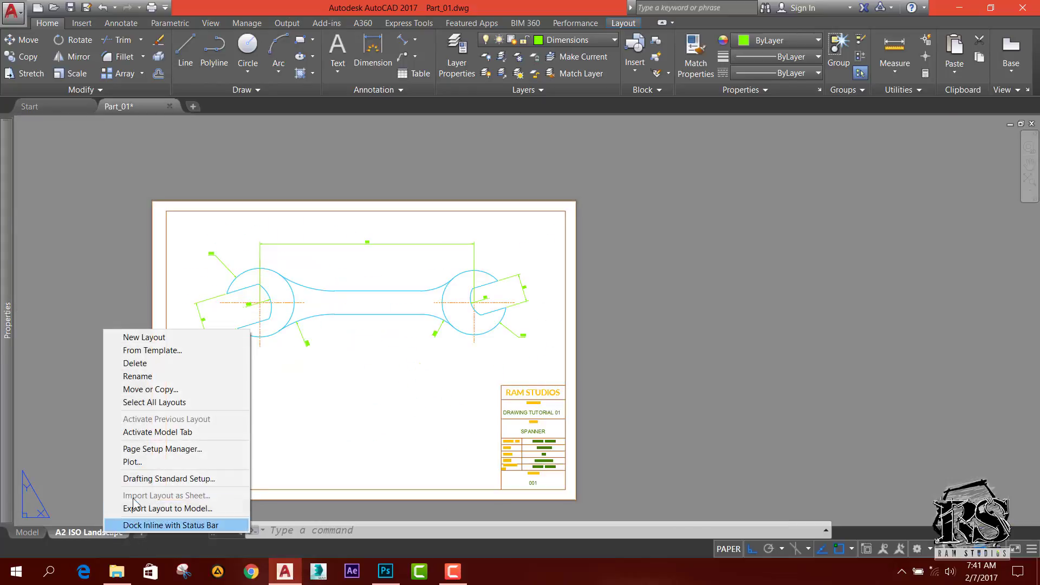
{"action": "left_click", "coordinate": [162, 448]}
{"action": "left_click", "coordinate": [804, 316]}
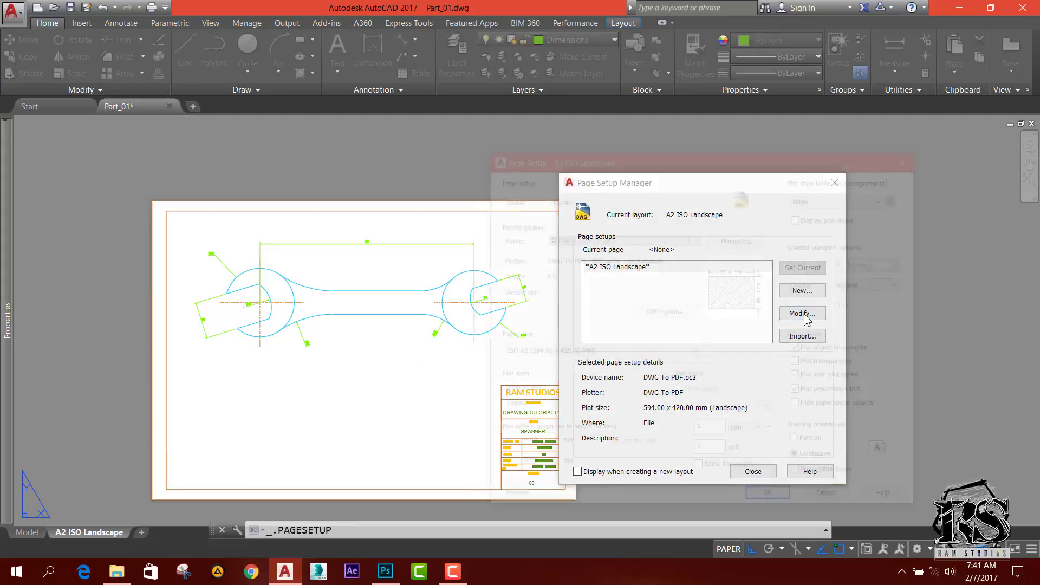
{"action": "left_click_drag", "start_coordinate": [745, 164], "coordinate": [597, 172]}
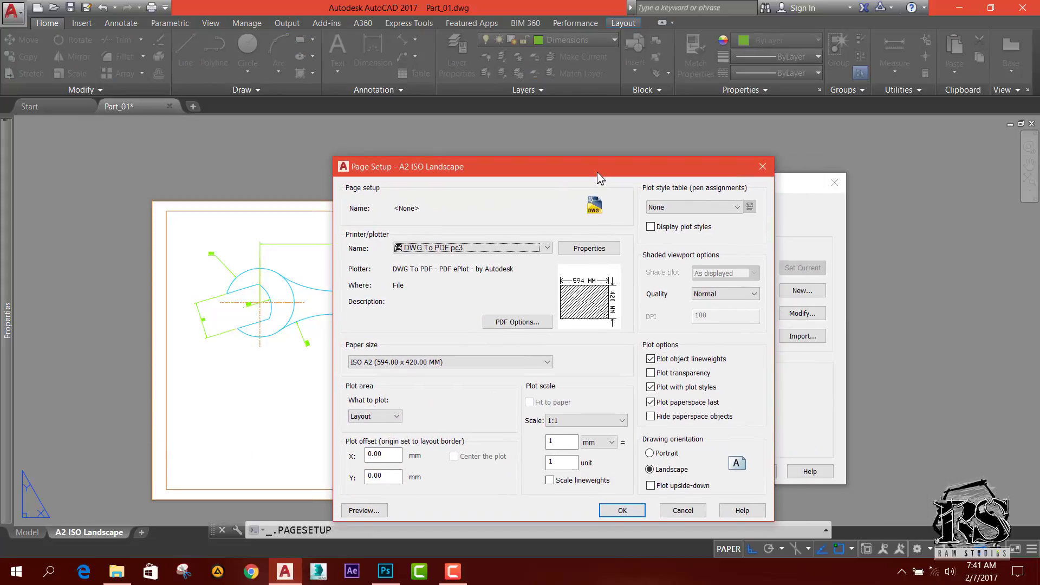
{"action": "left_click", "coordinate": [678, 206]}
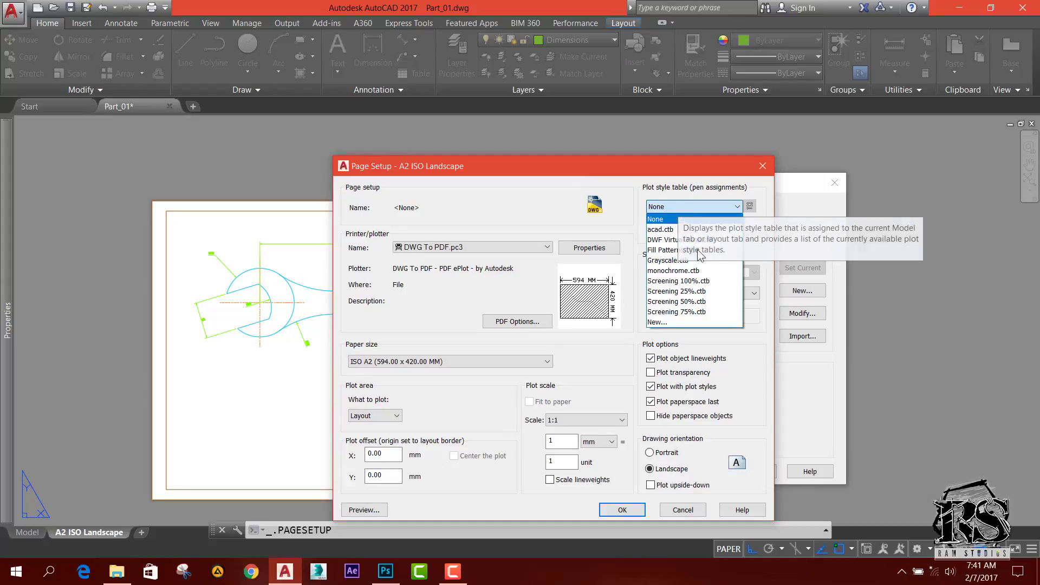
{"action": "left_click", "coordinate": [752, 406]}
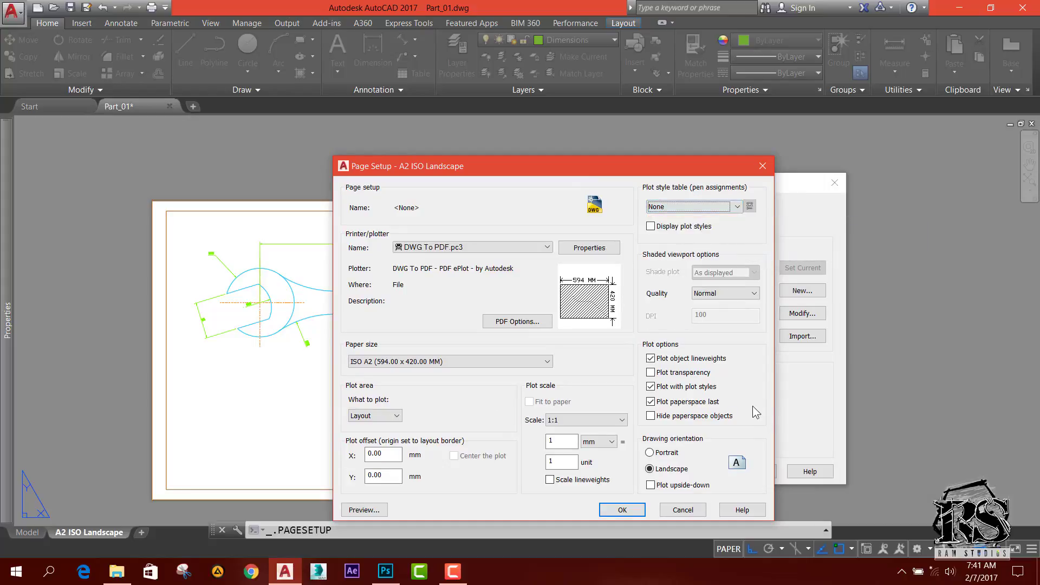
{"action": "left_click", "coordinate": [701, 206]}
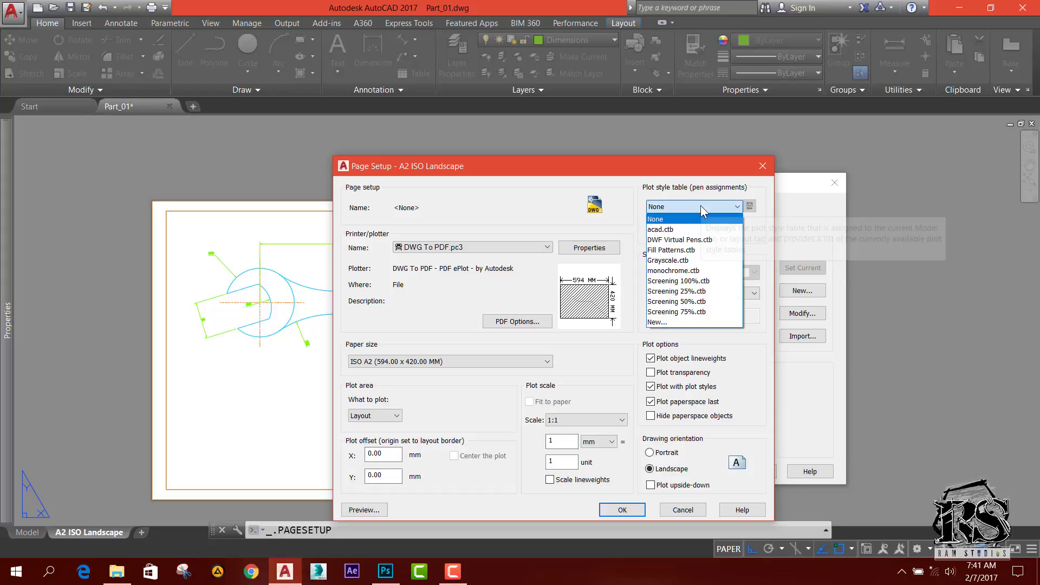
{"action": "left_click", "coordinate": [684, 260]}
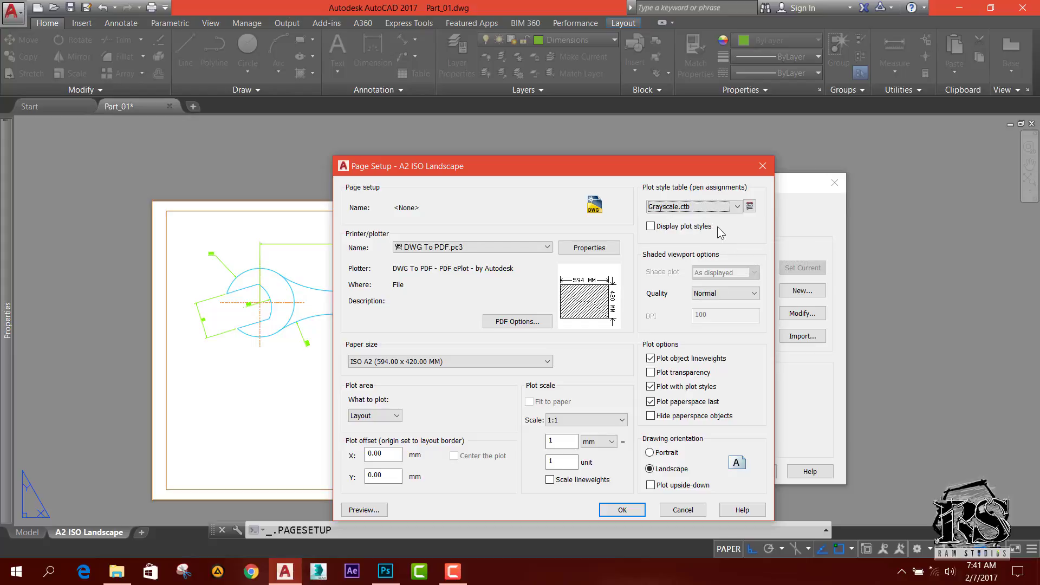
{"action": "left_click", "coordinate": [622, 510]}
{"action": "left_click", "coordinate": [750, 465]}
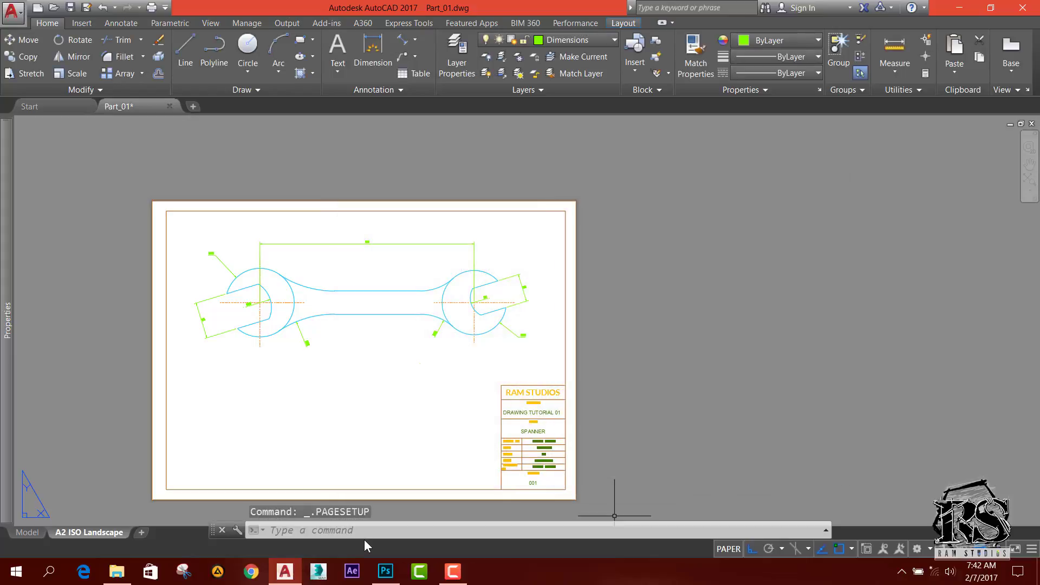
Plot the layout to PDF, saving it on the Desktop as Part_01-A2 ISO Landscape.pdf and dismissing the OneDrive setup window
{"action": "type", "text": "plot"}
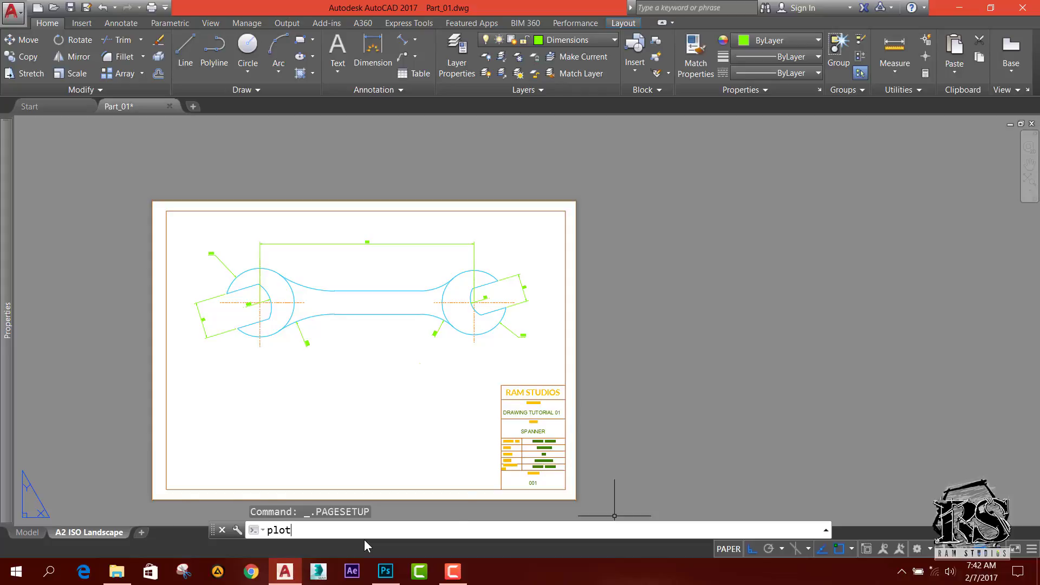
{"action": "key", "text": "Return"}
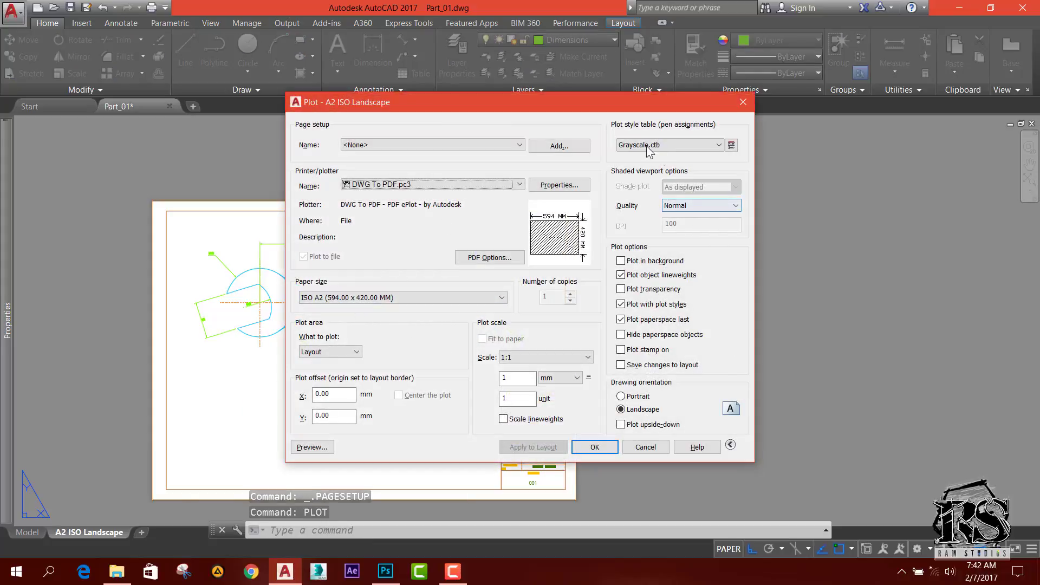
{"action": "left_click", "coordinate": [596, 447]}
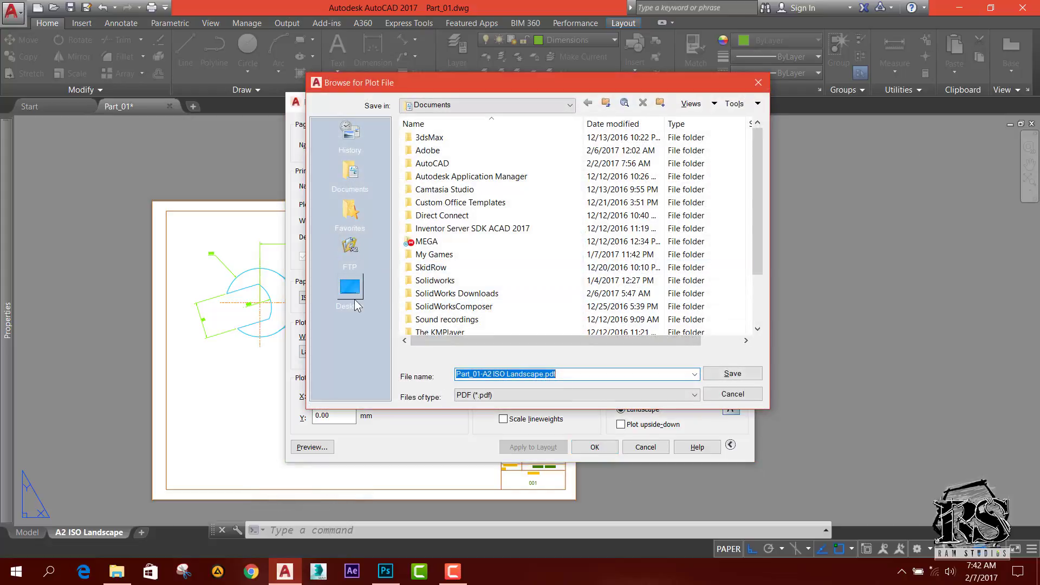
{"action": "left_click", "coordinate": [350, 293]}
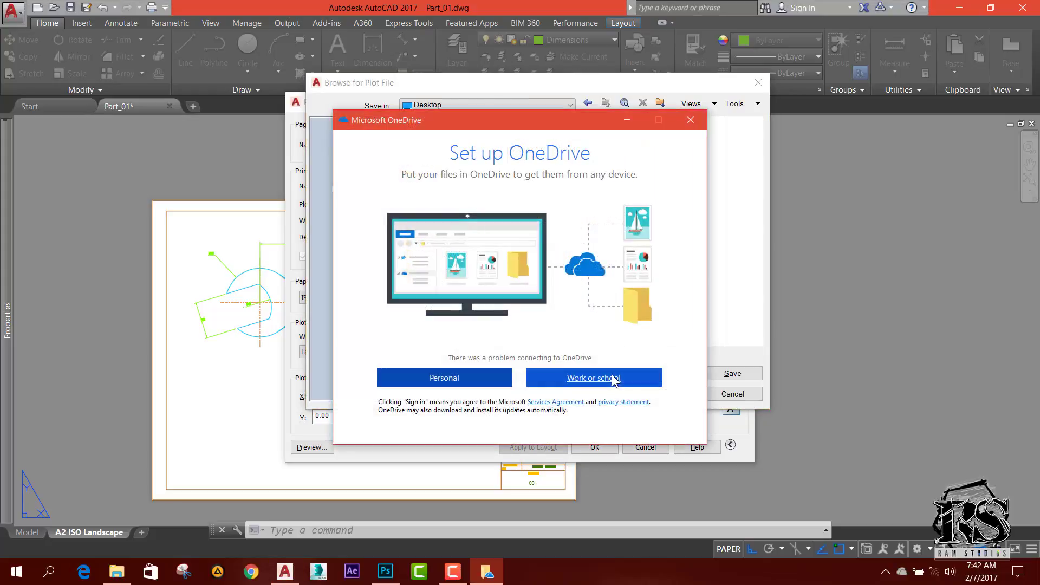
{"action": "left_click", "coordinate": [690, 119]}
{"action": "left_click", "coordinate": [669, 379]}
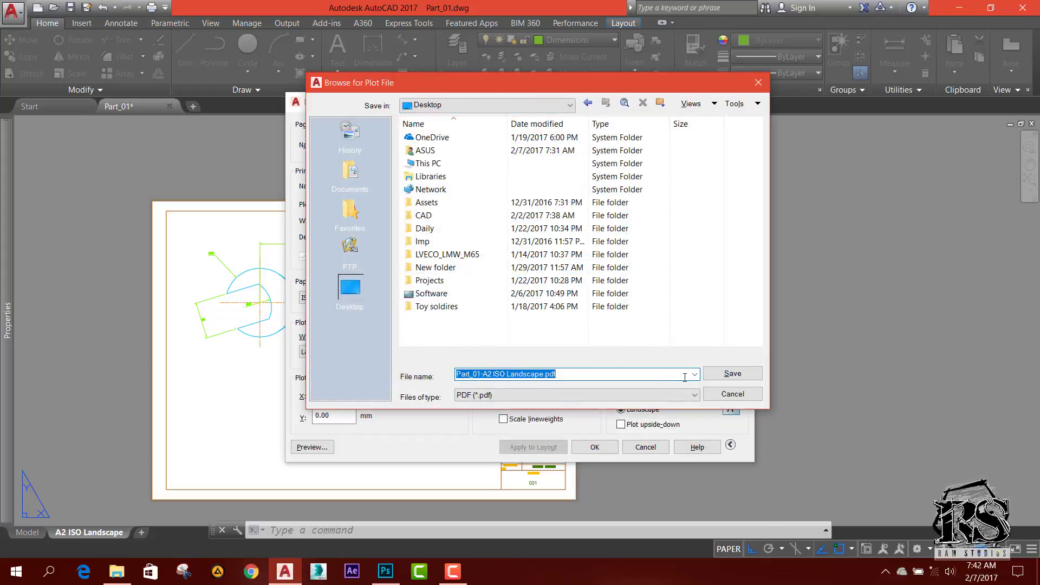
{"action": "left_click", "coordinate": [727, 378]}
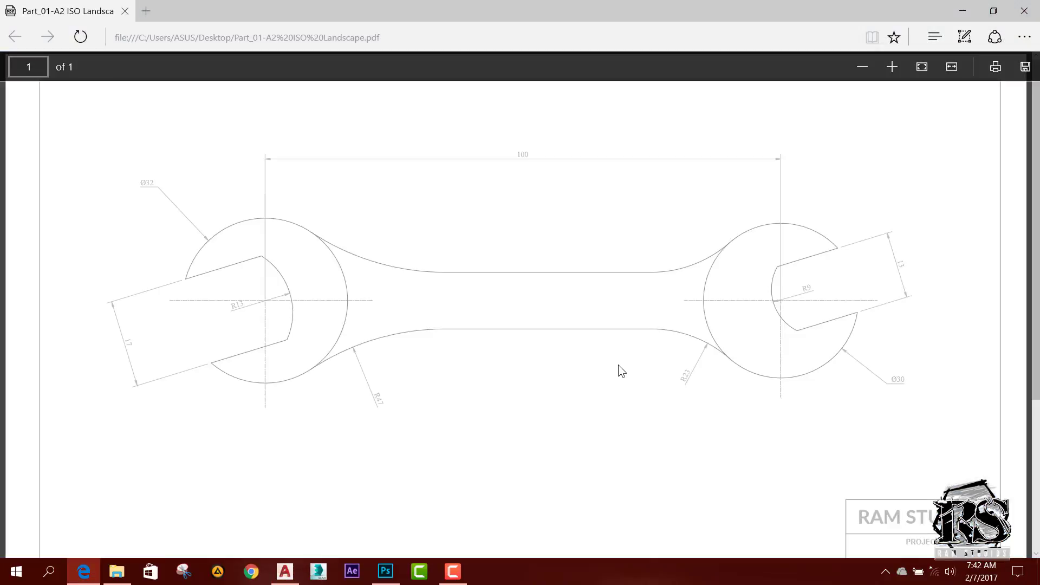
Review the spanner views, line appearance and title block in the plotted PDF, and switch back to AutoCAD
{"action": "scroll", "coordinate": [619, 366], "scroll_direction": "down", "scroll_amount": 5}
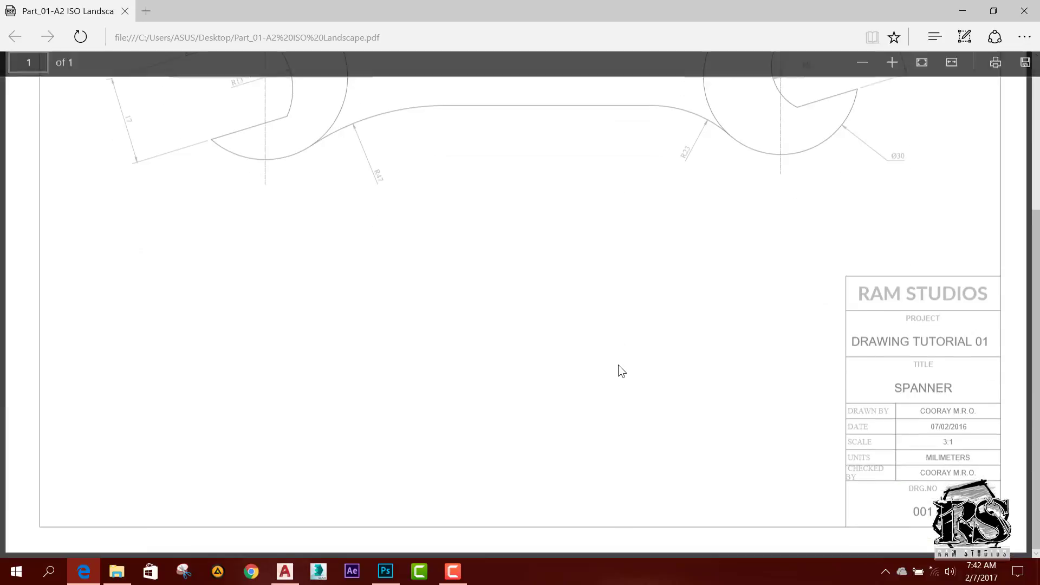
{"action": "scroll", "coordinate": [619, 365], "scroll_direction": "up", "scroll_amount": 5}
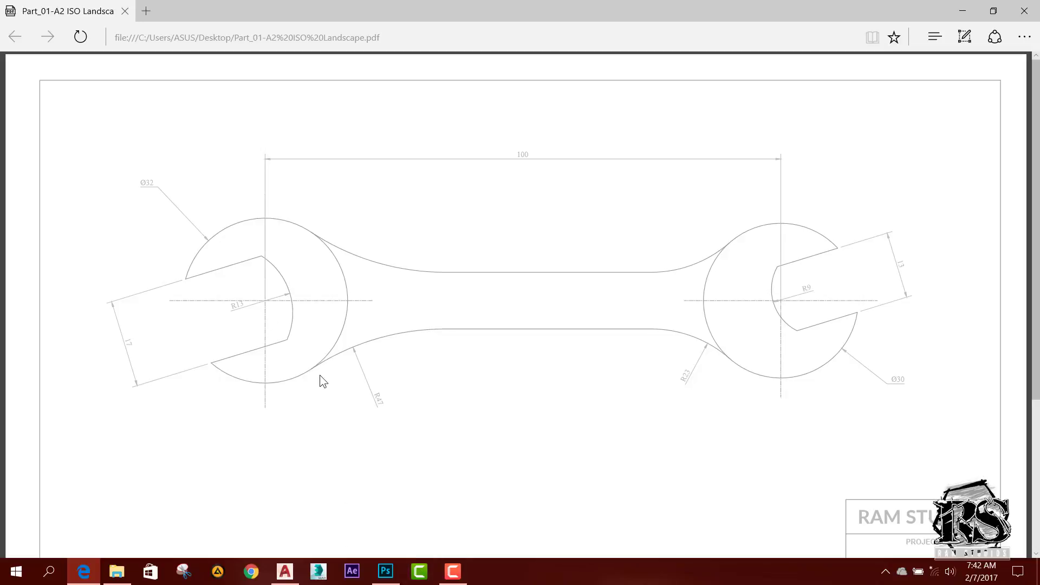
{"action": "scroll", "coordinate": [319, 376], "scroll_direction": "down", "scroll_amount": 5}
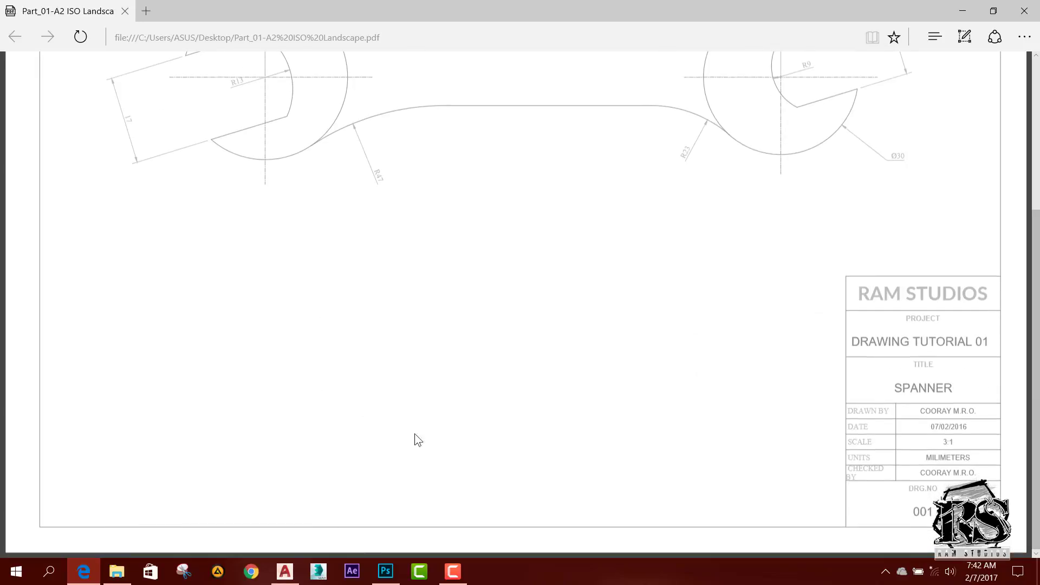
{"action": "mouse_move", "coordinate": [392, 576]}
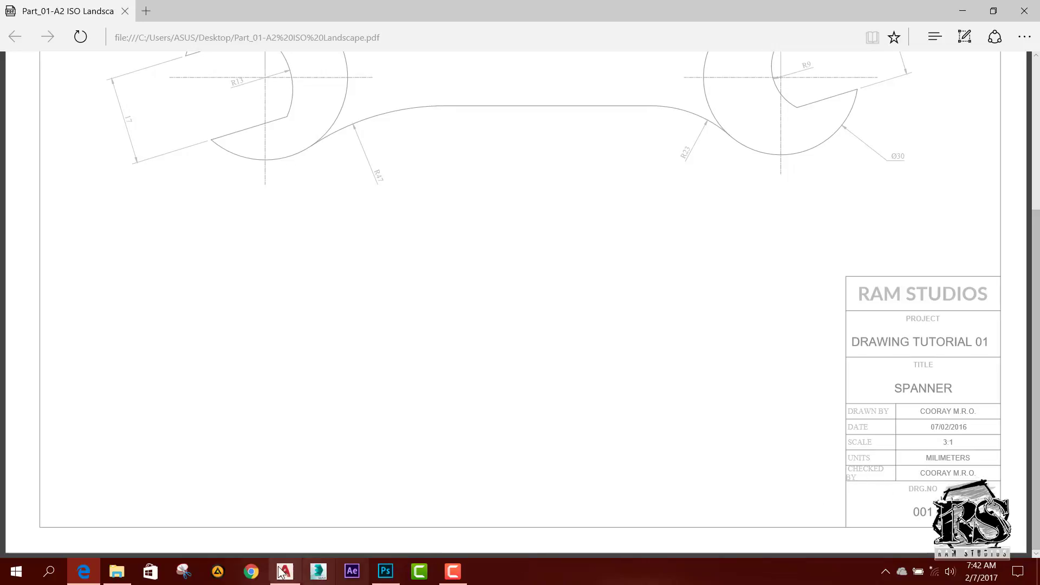
{"action": "scroll", "coordinate": [901, 295], "scroll_direction": "up", "scroll_amount": 3}
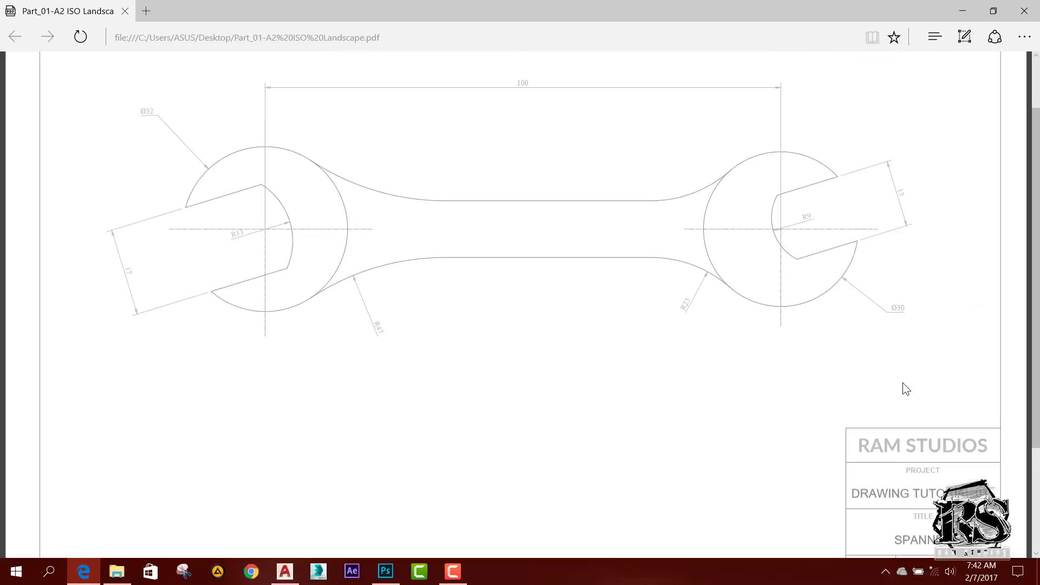
{"action": "scroll", "coordinate": [903, 388], "scroll_direction": "down", "scroll_amount": 3}
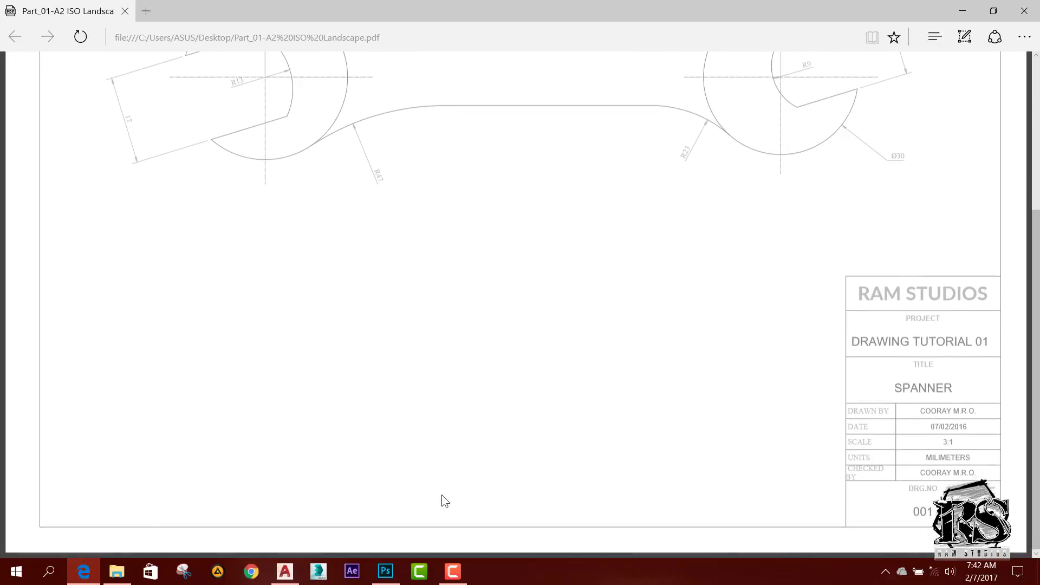
{"action": "left_click", "coordinate": [285, 571]}
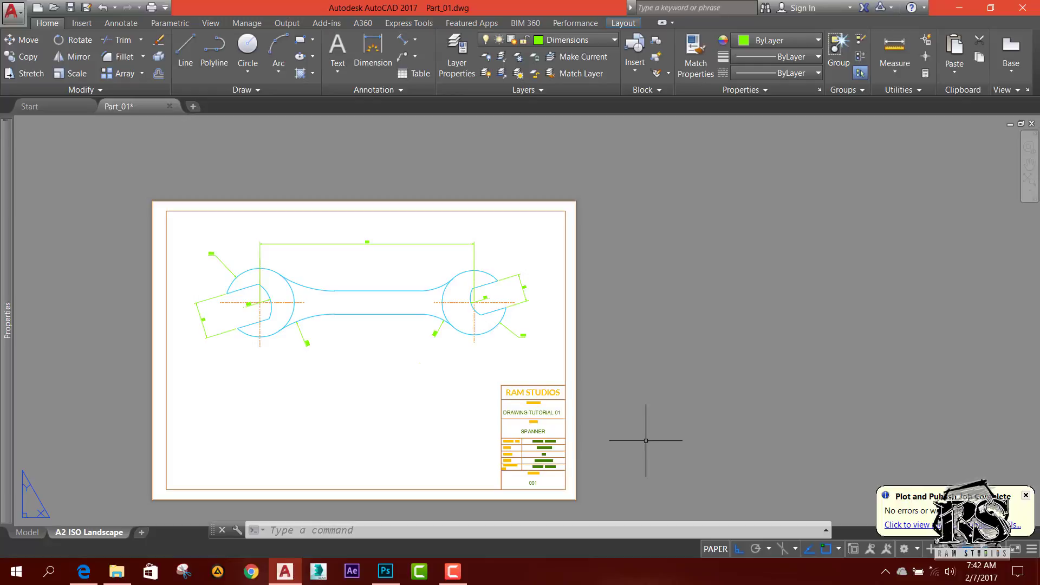
Start plotting the A2 ISO Landscape layout and set its plot style table to monochrome.ctb
{"action": "key", "text": "ctrl+p"}
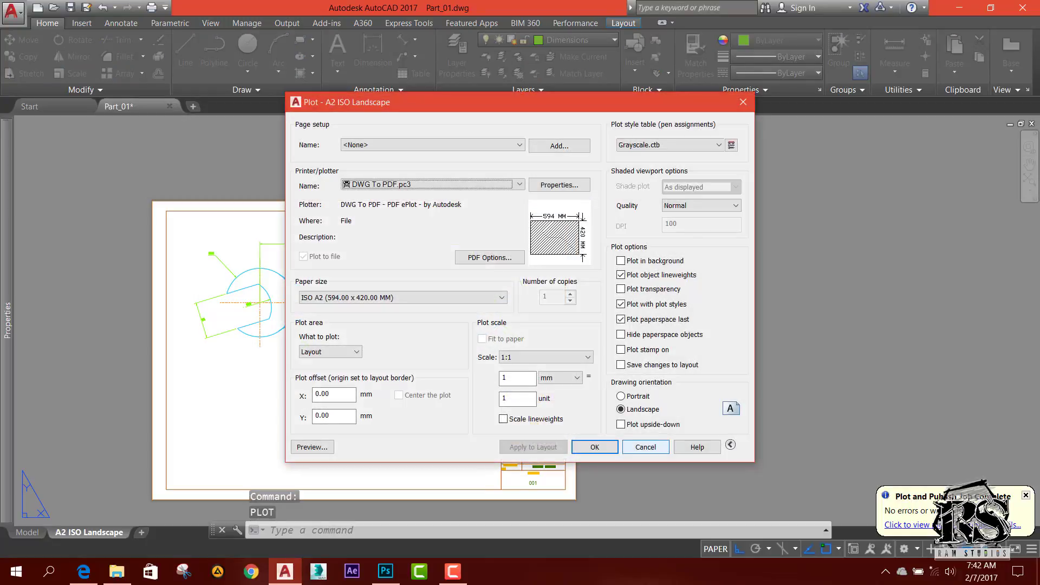
{"action": "left_click", "coordinate": [698, 206]}
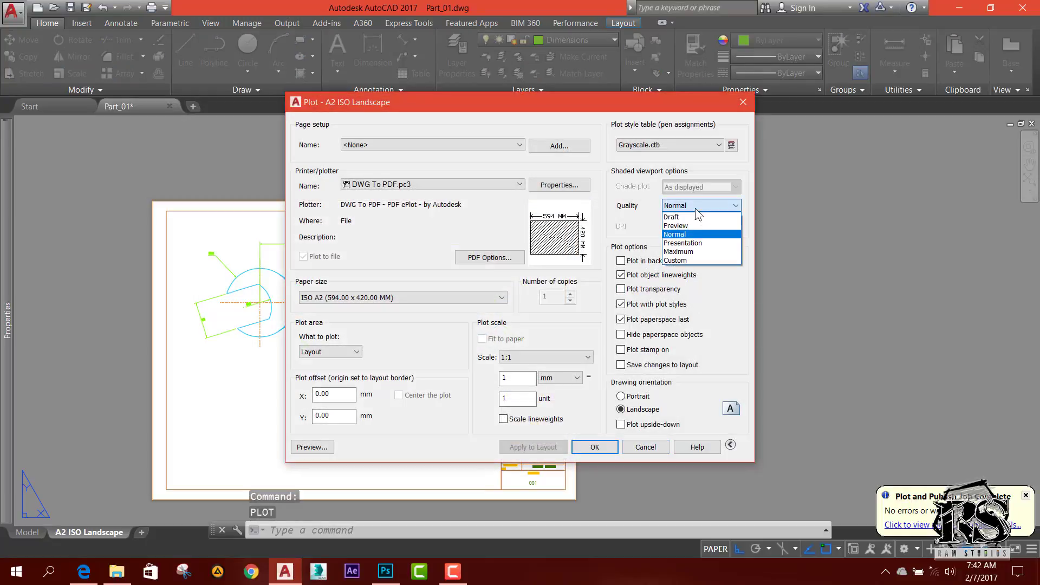
{"action": "left_click", "coordinate": [695, 208]}
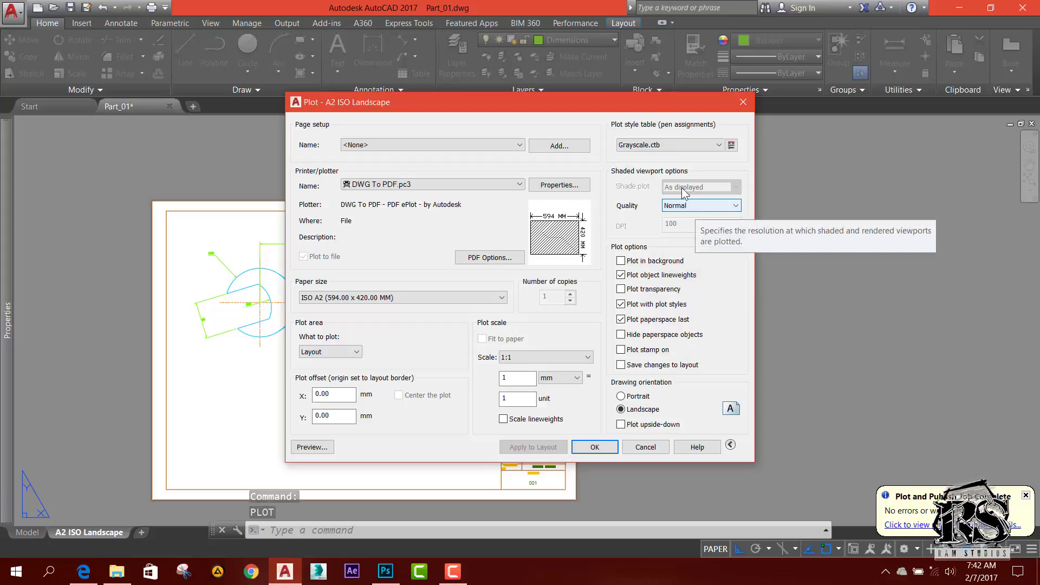
{"action": "left_click", "coordinate": [656, 143]}
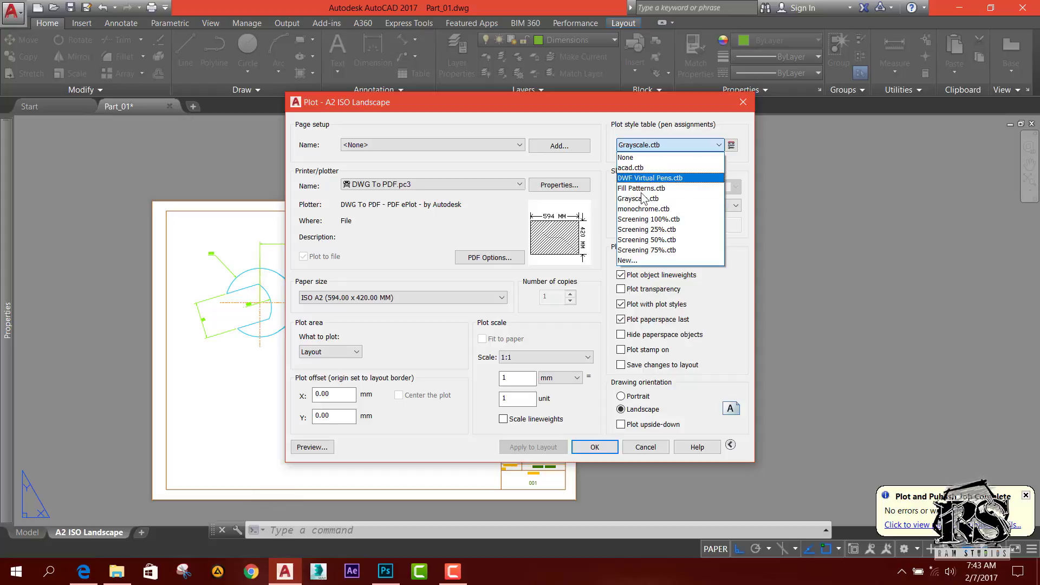
{"action": "left_click", "coordinate": [654, 209]}
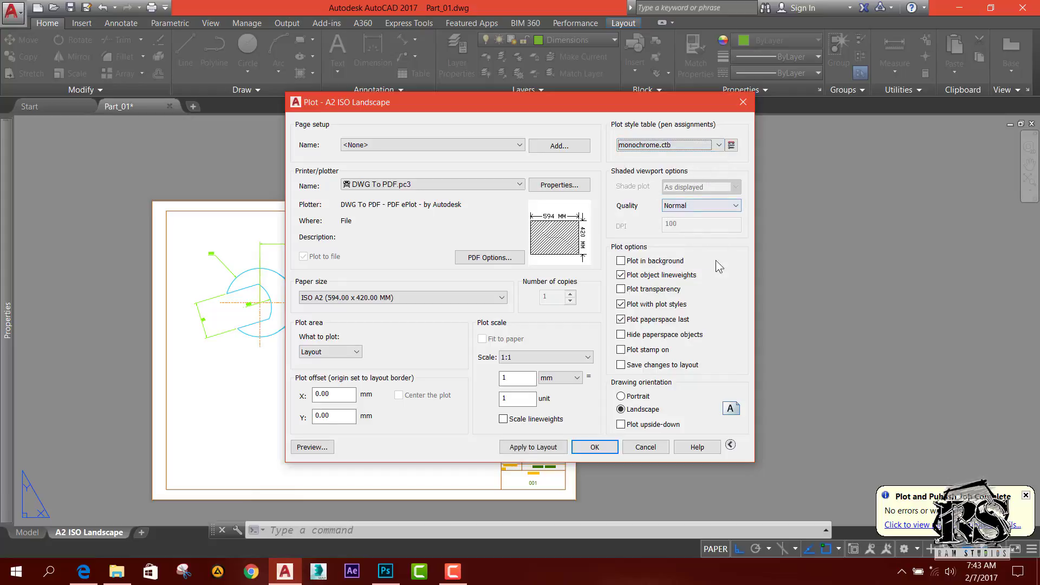
Try to plot the layout over the existing Part_01-A2 ISO Landscape.pdf on the Desktop
{"action": "left_click", "coordinate": [595, 448]}
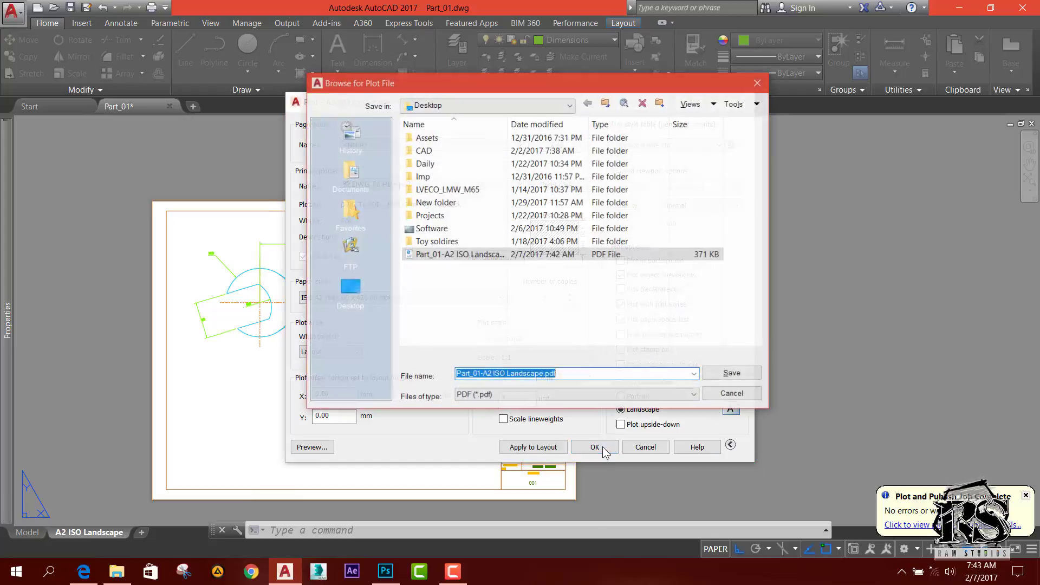
{"action": "left_click", "coordinate": [725, 376]}
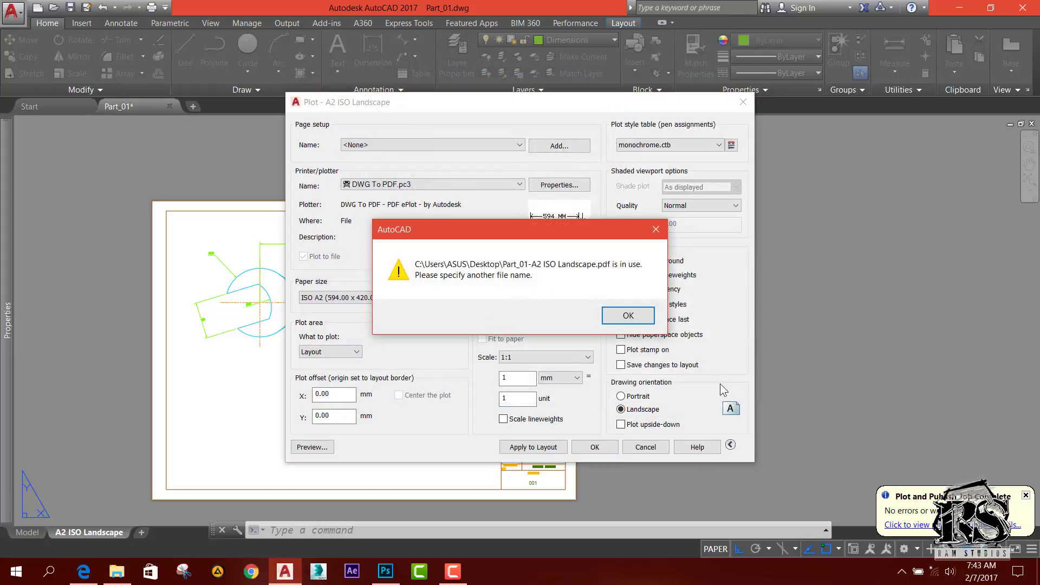
{"action": "left_click", "coordinate": [611, 317]}
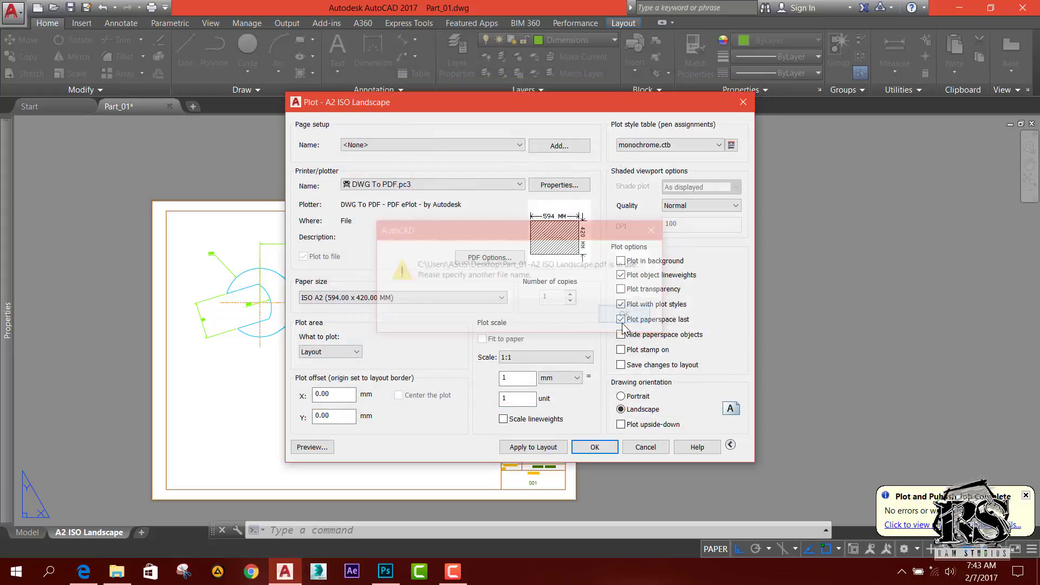
Plot the layout to the Desktop under the new file name Part_01-A2 ISO Landscape 2.pdf
{"action": "left_click", "coordinate": [594, 447]}
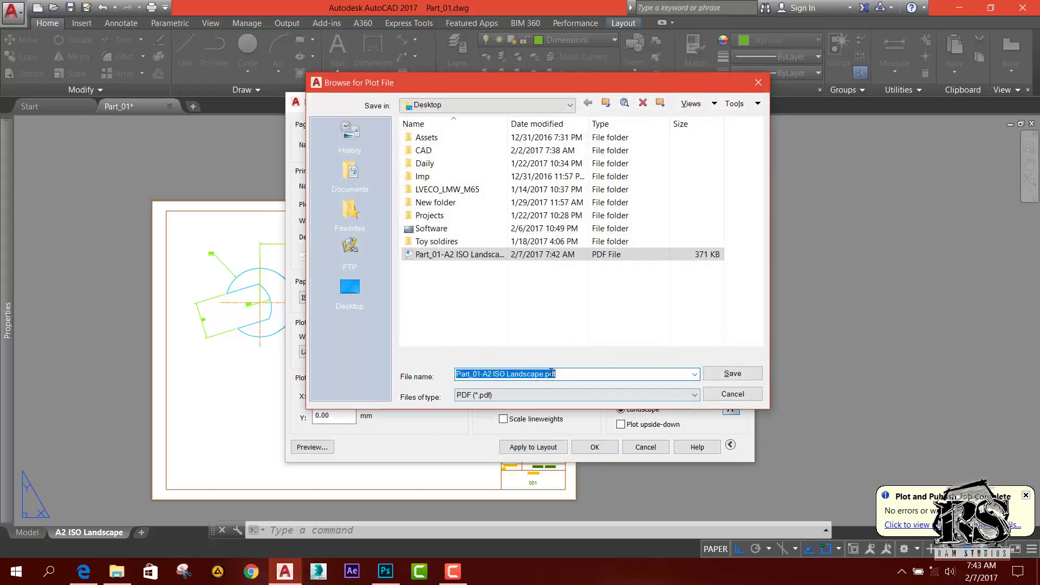
{"action": "left_click_drag", "start_coordinate": [556, 374], "coordinate": [545, 376]}
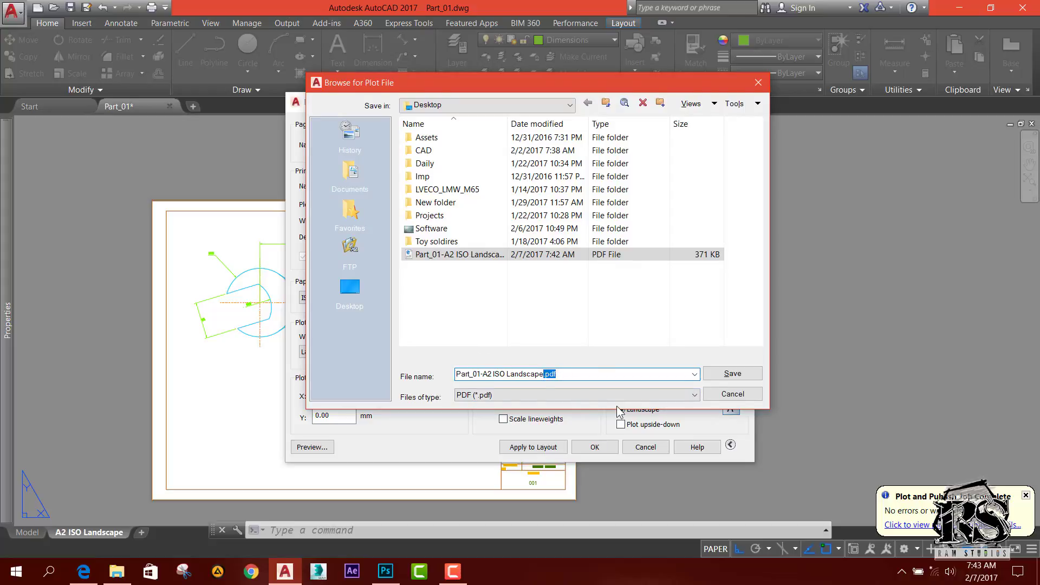
{"action": "type", "text": "pdf"}
{"action": "left_click", "coordinate": [732, 374]}
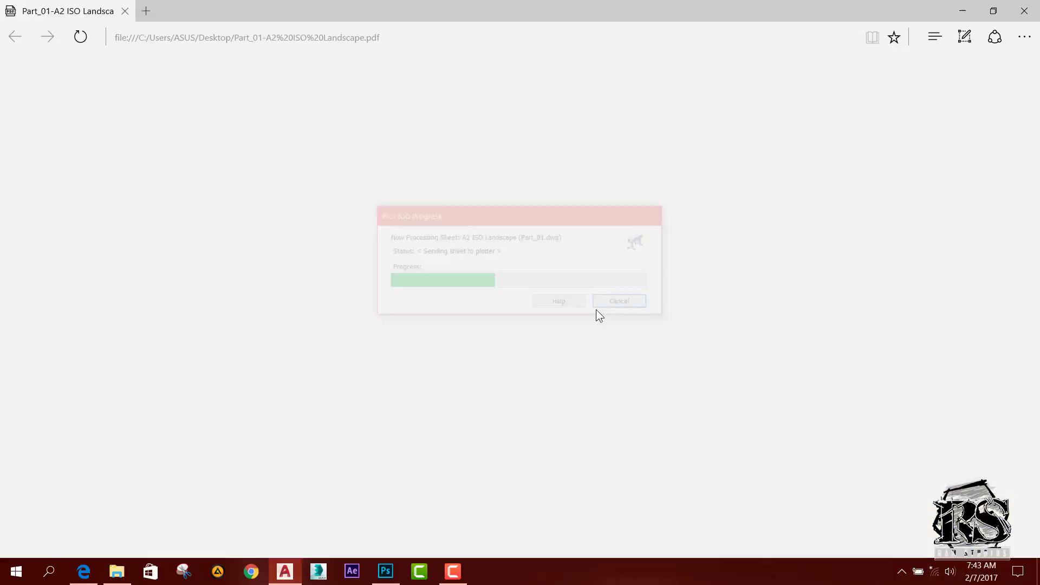
Review the spanner's outline, dimensions, center lines and title block in the monochrome PDF
{"action": "scroll", "coordinate": [531, 315], "scroll_direction": "down", "scroll_amount": 4}
{"action": "scroll", "coordinate": [531, 316], "scroll_direction": "up", "scroll_amount": 4}
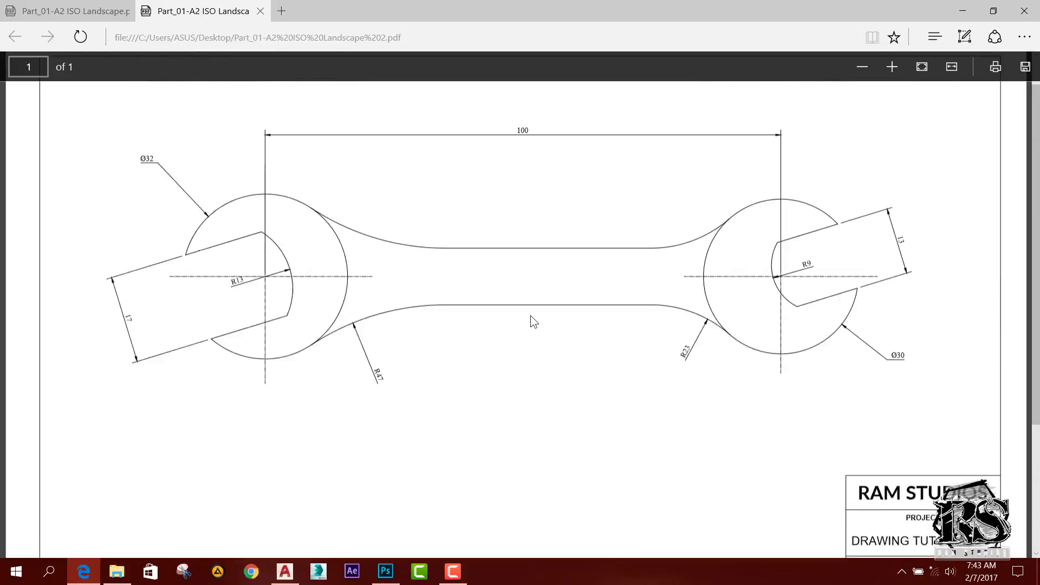
{"action": "scroll", "coordinate": [531, 316], "scroll_direction": "up", "scroll_amount": 1}
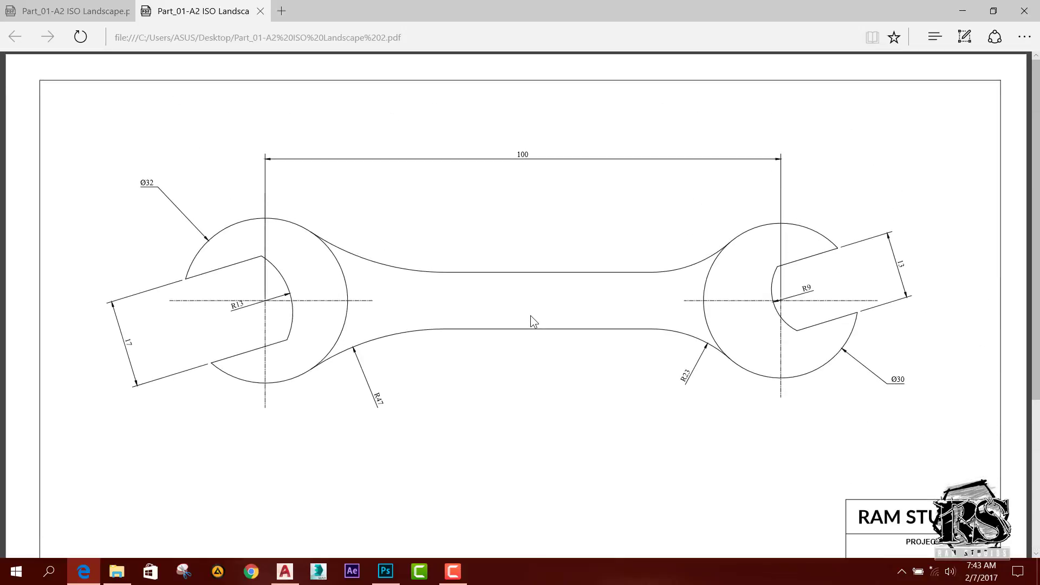
{"action": "scroll", "coordinate": [531, 315], "scroll_direction": "down", "scroll_amount": 4}
{"action": "scroll", "coordinate": [531, 316], "scroll_direction": "up", "scroll_amount": 4}
{"action": "scroll", "coordinate": [531, 315], "scroll_direction": "down", "scroll_amount": 4}
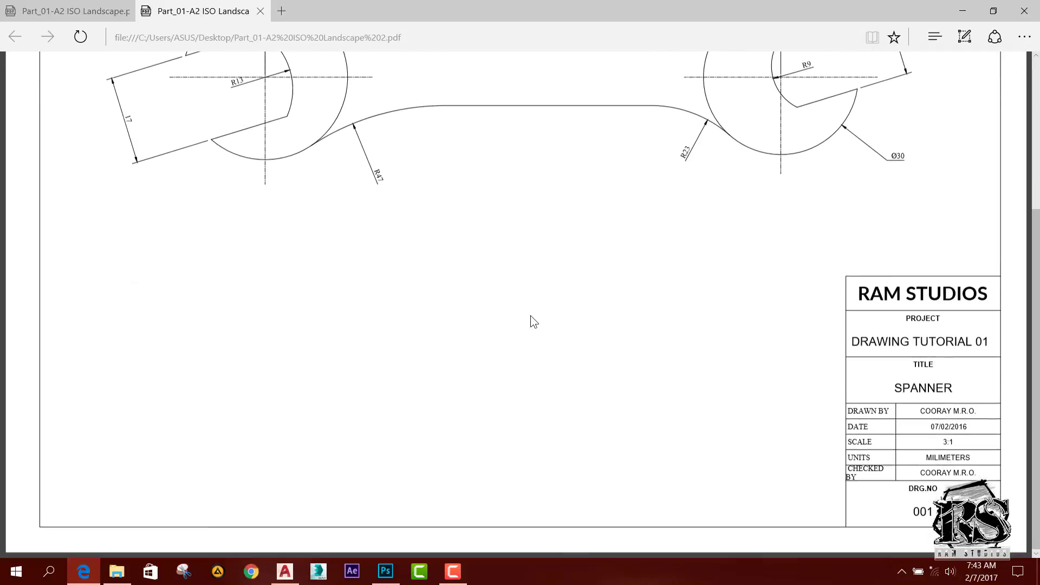
Switch to AutoCAD and inspect the title block's CHECKEDBY attribute in the Enhanced Attribute Editor, closing it without changes
{"action": "left_click", "coordinate": [285, 570]}
{"action": "scroll", "coordinate": [466, 450], "scroll_direction": "up", "scroll_amount": 8}
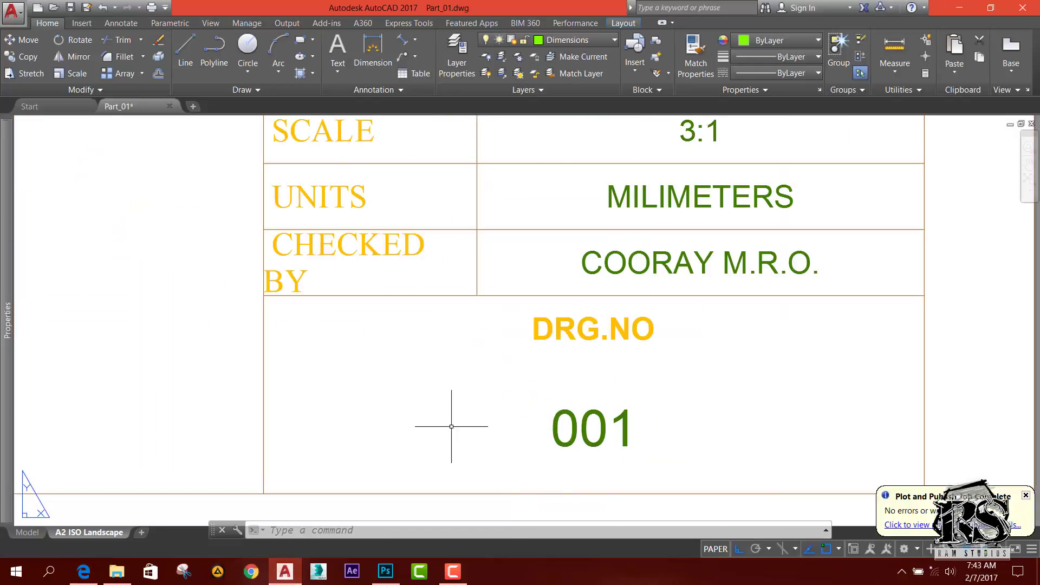
{"action": "scroll", "coordinate": [451, 426], "scroll_direction": "down", "scroll_amount": 3}
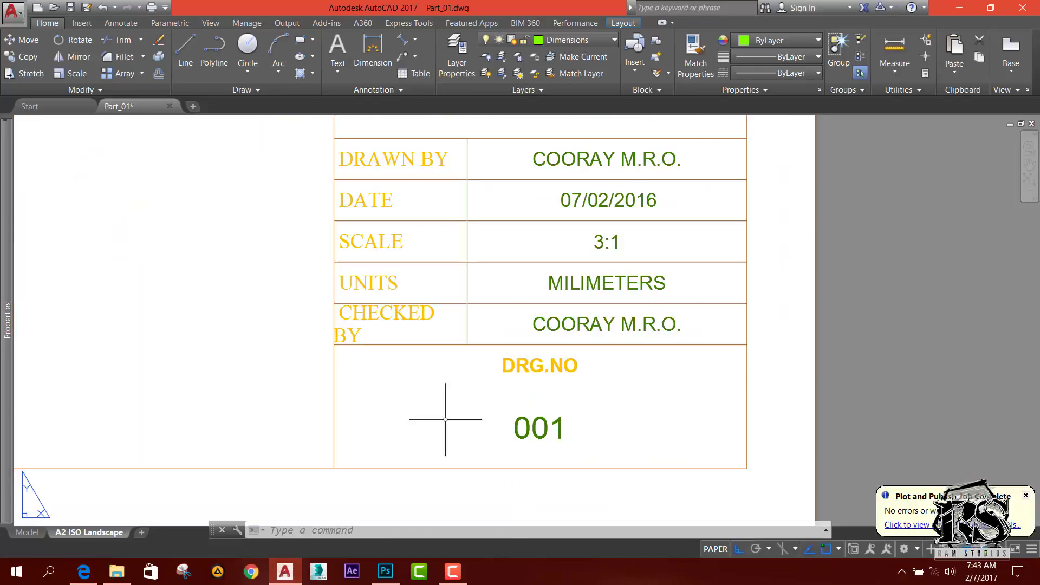
{"action": "double_click", "coordinate": [356, 333]}
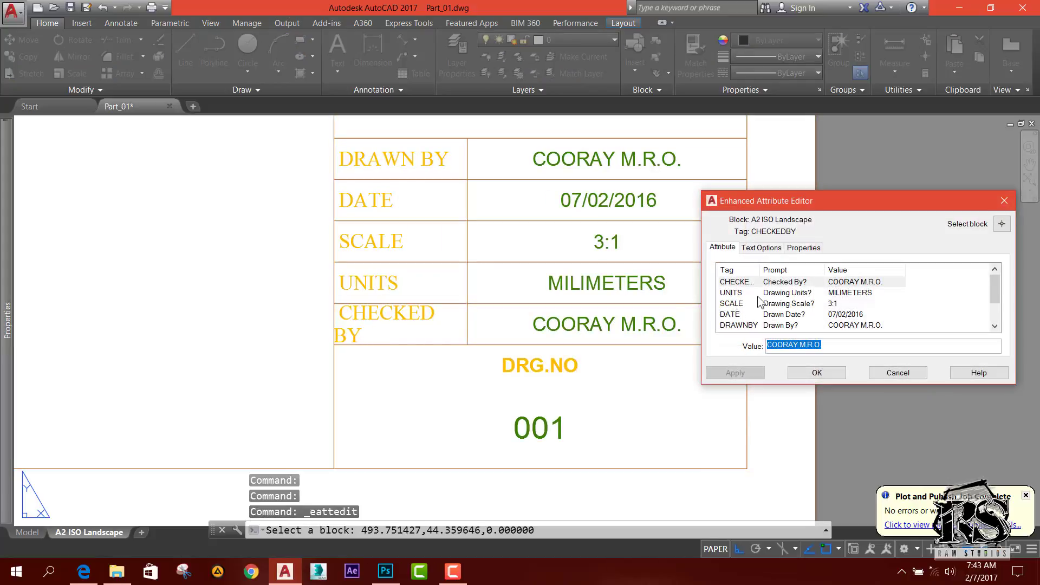
{"action": "left_click", "coordinate": [737, 282]}
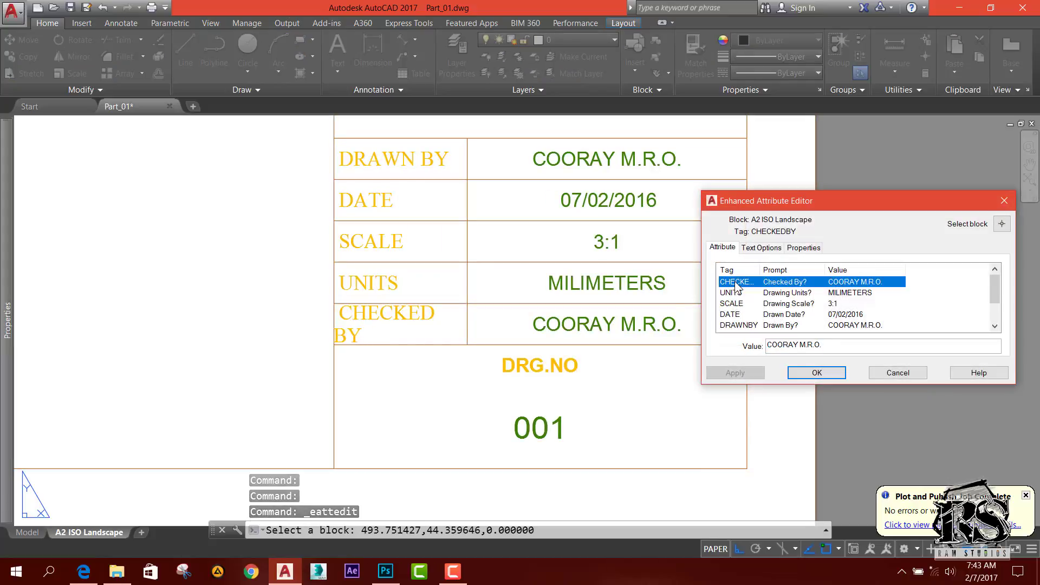
{"action": "left_click_drag", "start_coordinate": [760, 269], "coordinate": [805, 268]}
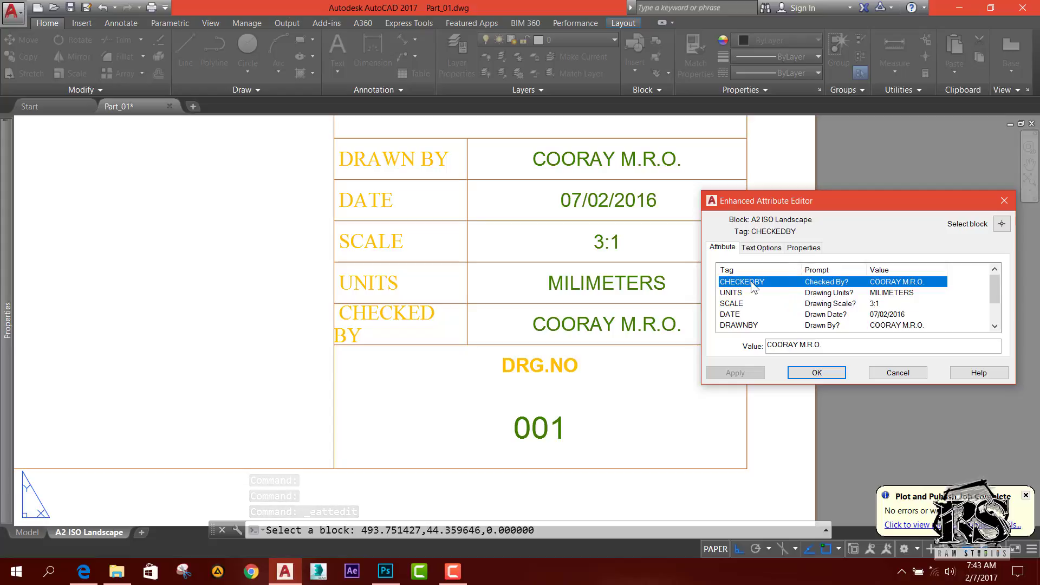
{"action": "left_click", "coordinate": [877, 374]}
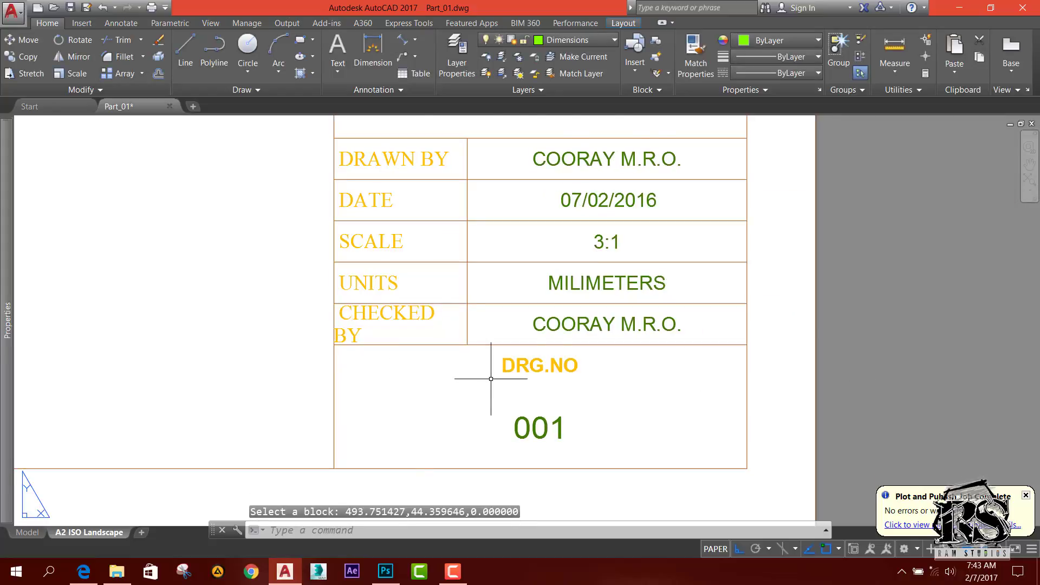
{"action": "scroll", "coordinate": [488, 360], "scroll_direction": "down", "scroll_amount": 4}
{"action": "scroll", "coordinate": [459, 362], "scroll_direction": "up", "scroll_amount": 2}
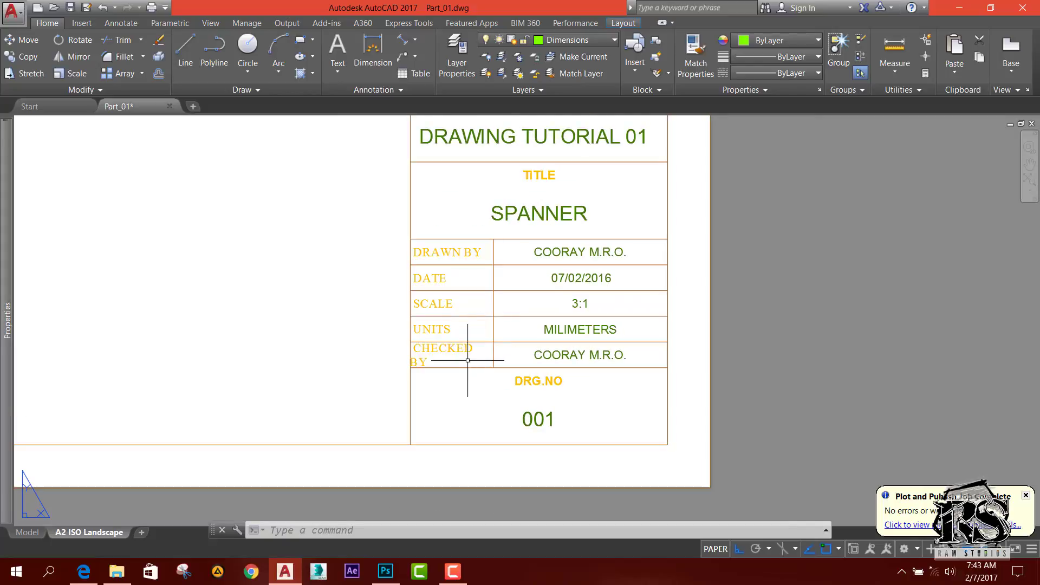
{"action": "scroll", "coordinate": [523, 396], "scroll_direction": "down", "scroll_amount": 5}
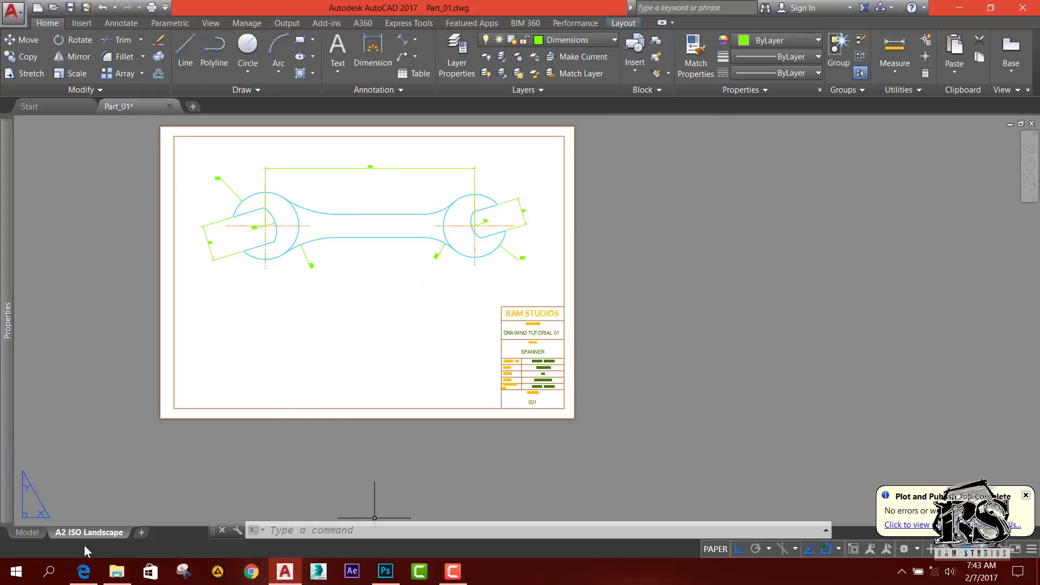
Switch to Edge to check the whole monochrome PDF sheet again, from the spanner view to the title block, and switch to Photoshop
{"action": "left_click", "coordinate": [91, 568]}
{"action": "scroll", "coordinate": [627, 277], "scroll_direction": "up", "scroll_amount": 4}
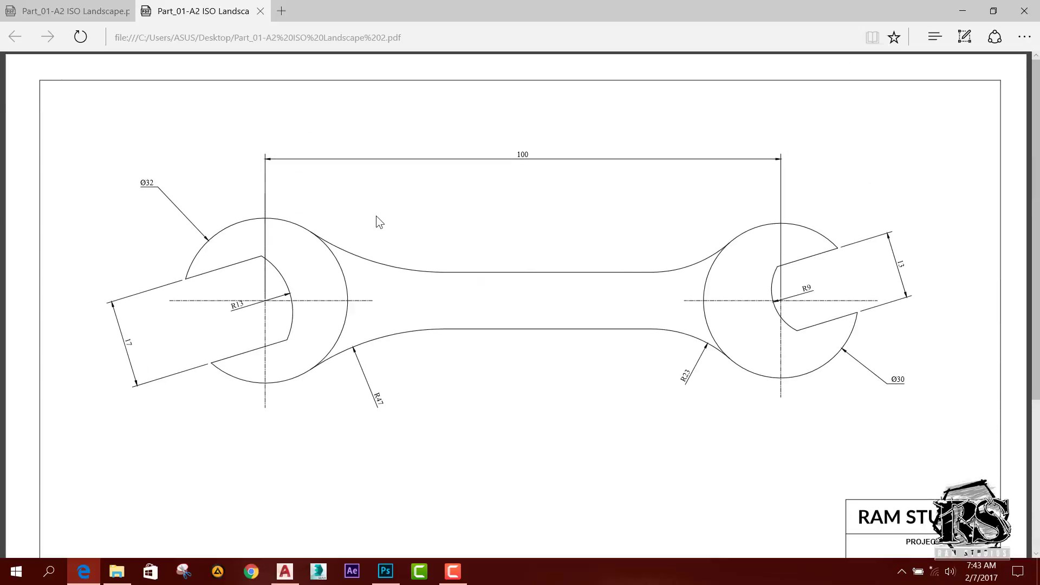
{"action": "scroll", "coordinate": [377, 217], "scroll_direction": "down", "scroll_amount": 4}
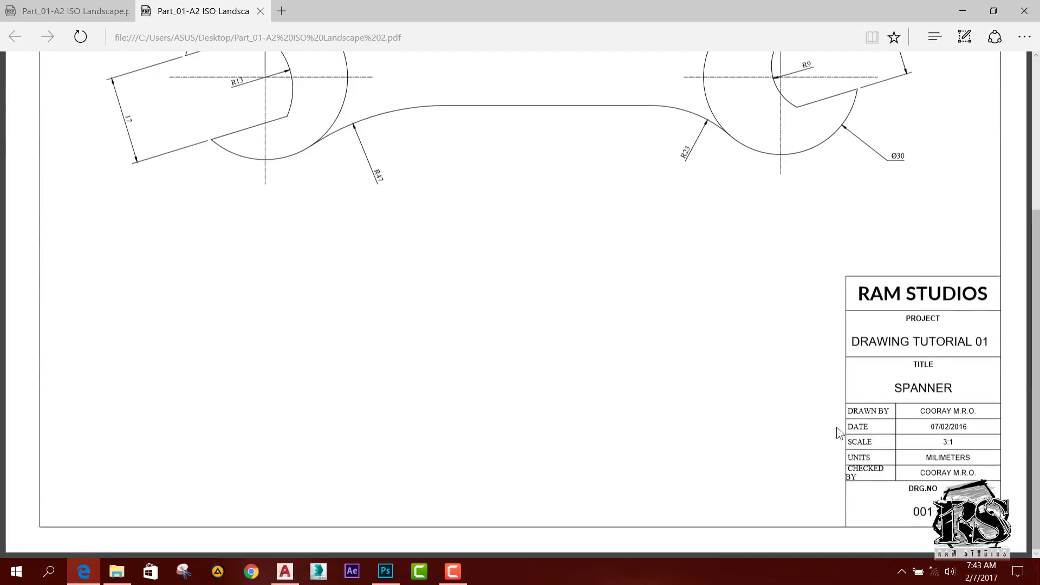
{"action": "scroll", "coordinate": [836, 427], "scroll_direction": "up", "scroll_amount": 4}
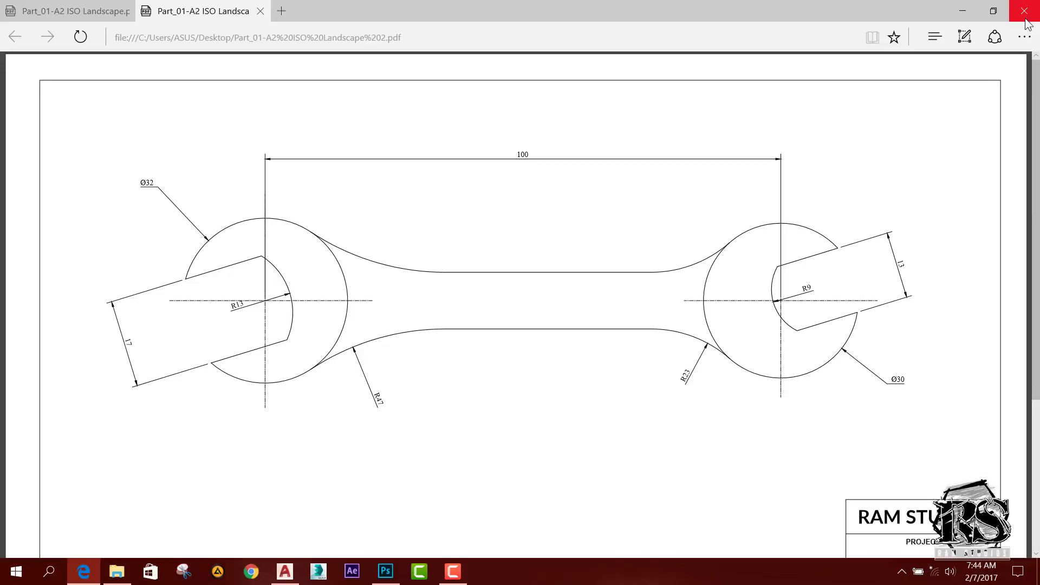
{"action": "scroll", "coordinate": [776, 232], "scroll_direction": "down", "scroll_amount": 4}
{"action": "scroll", "coordinate": [772, 227], "scroll_direction": "up", "scroll_amount": 3}
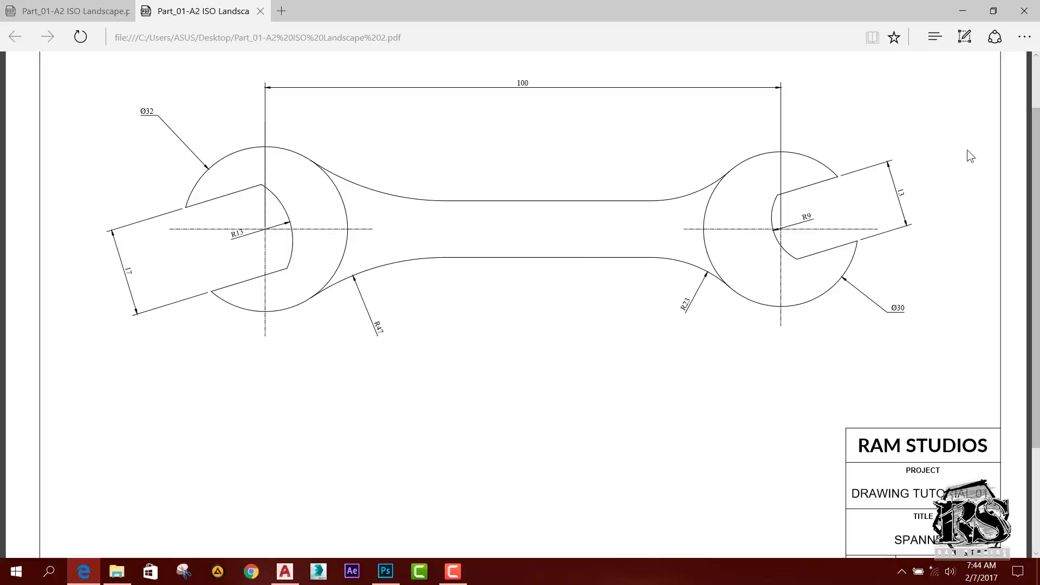
{"action": "left_click_drag", "start_coordinate": [1032, 132], "coordinate": [1038, 68]}
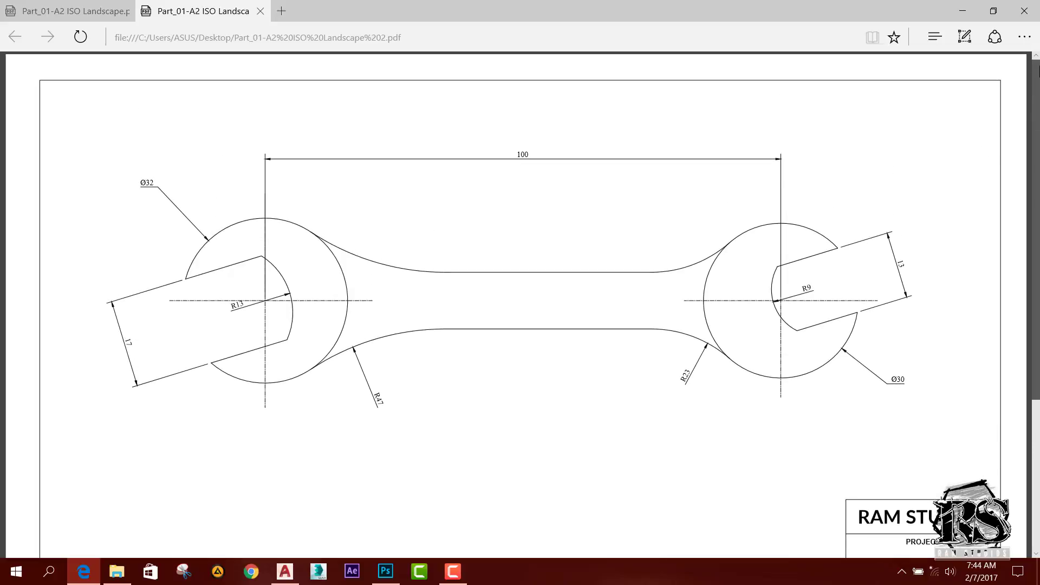
{"action": "scroll", "coordinate": [1038, 69], "scroll_direction": "down", "scroll_amount": 3}
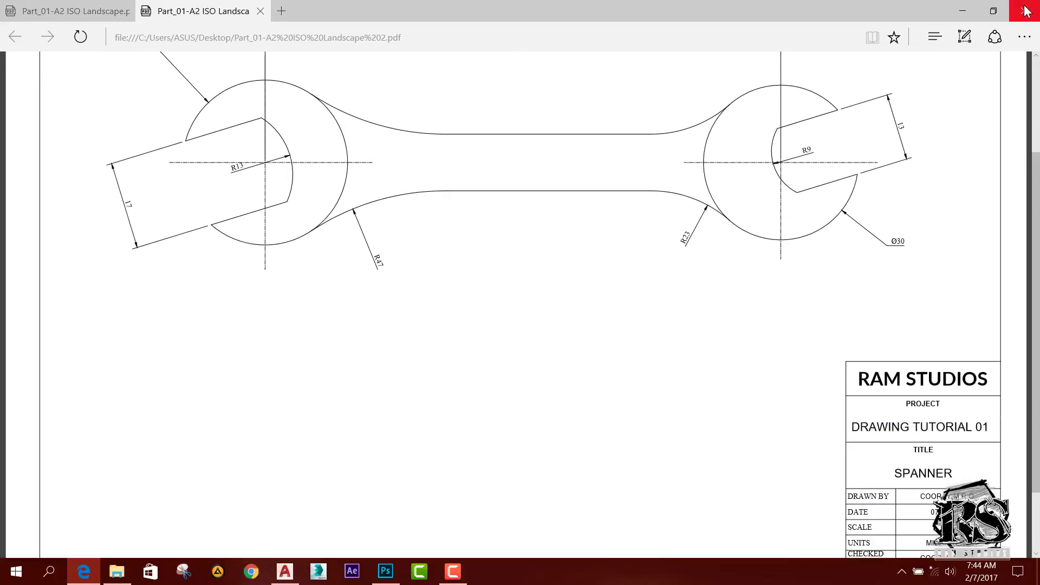
{"action": "left_click", "coordinate": [386, 572]}
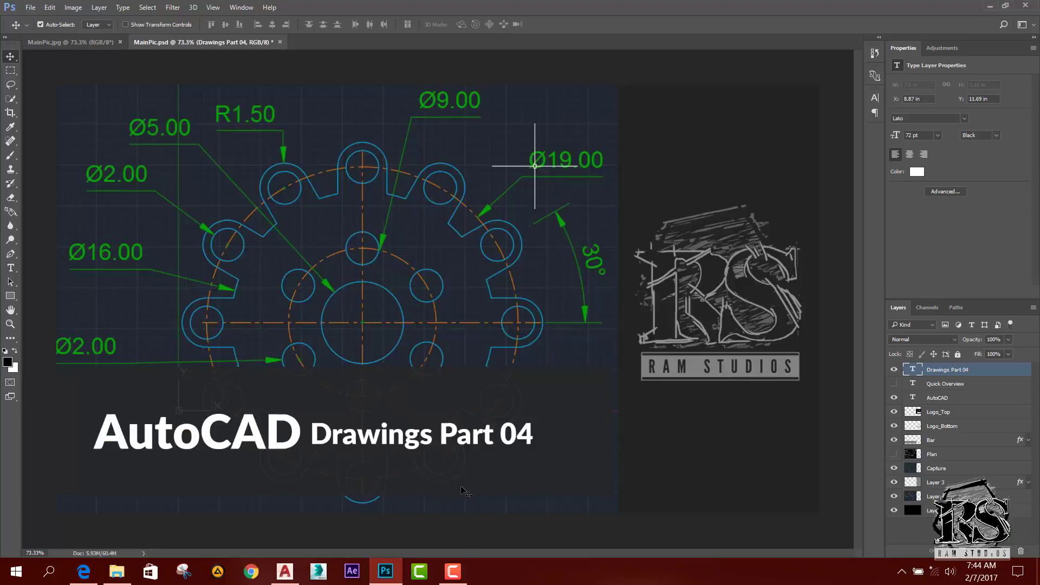